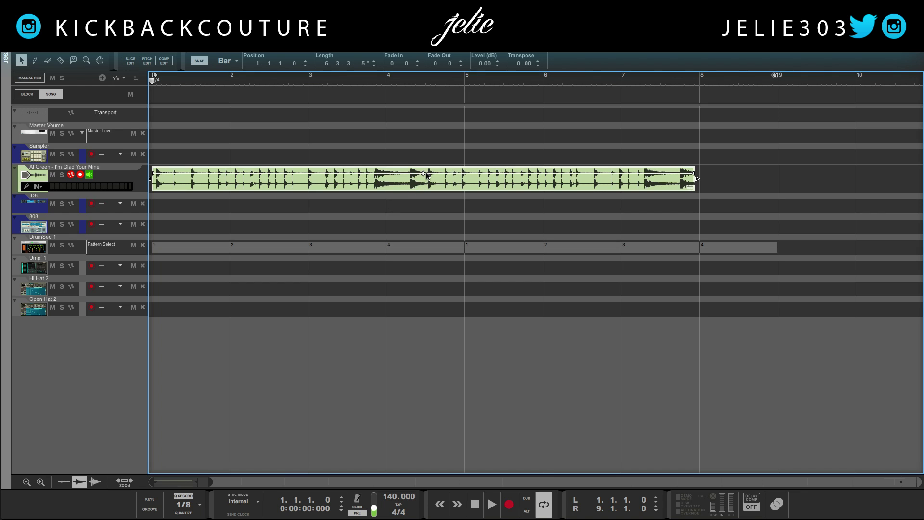
# - Lower the Al Green audio clip's level to -7.57 dB, play it back and return to the song start
pyautogui.moveTo(424, 174); pyautogui.dragTo(423, 190)
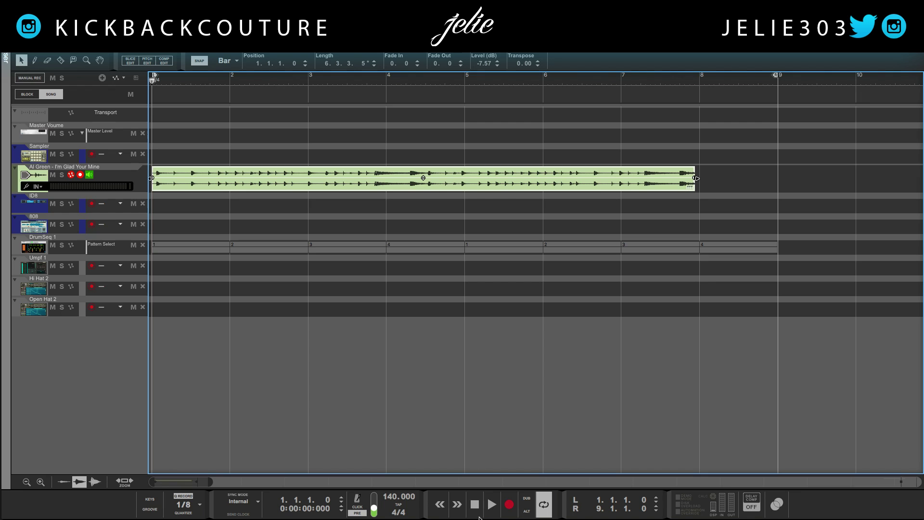
pyautogui.click(494, 503)
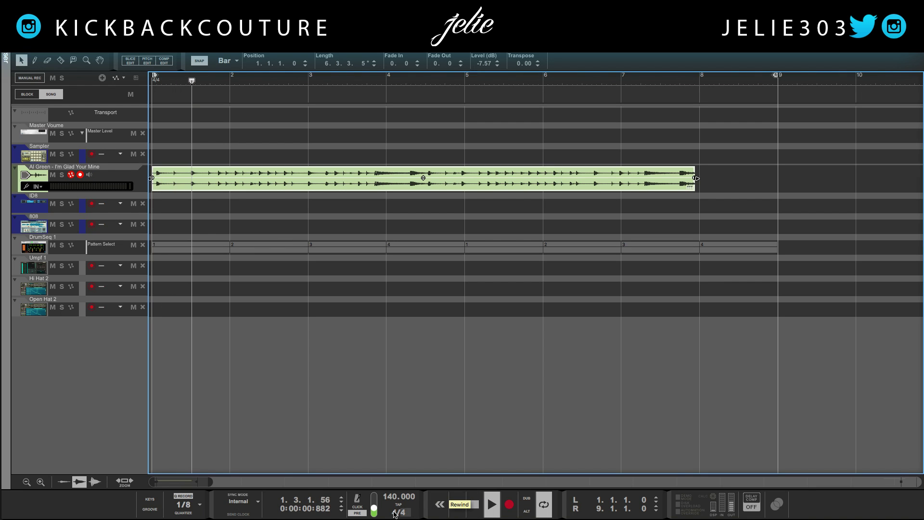
pyautogui.moveTo(373, 514)
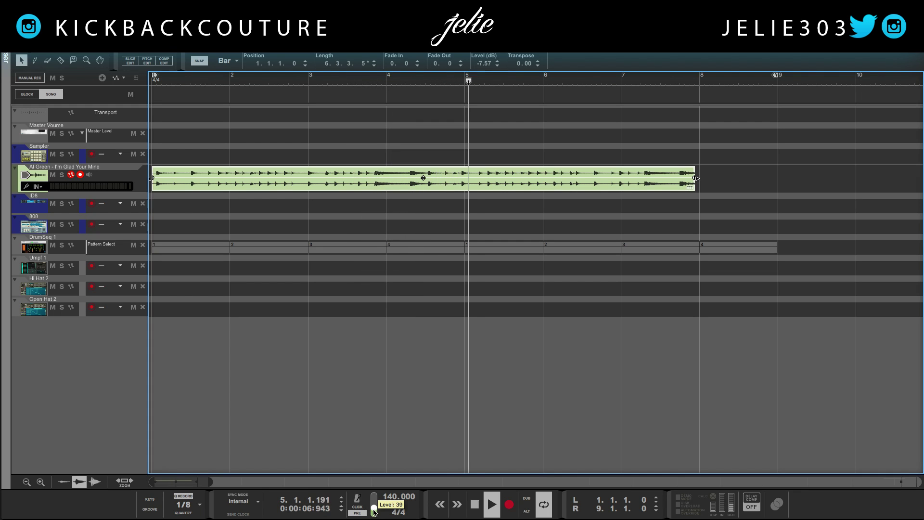
pyautogui.press('space')
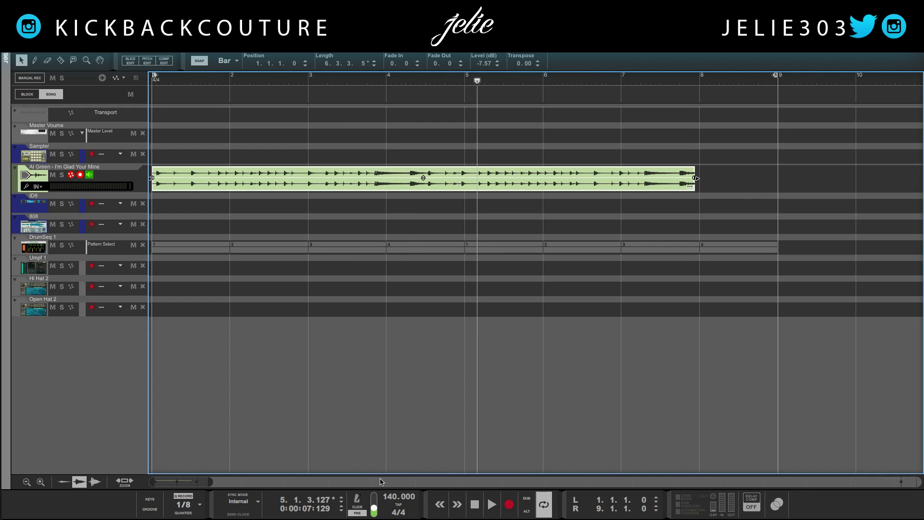
pyautogui.press('Home')
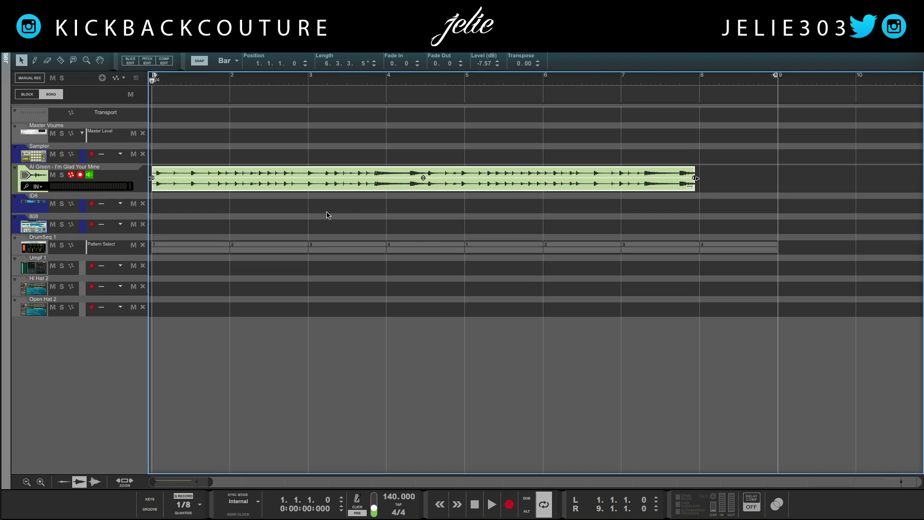
# - Open the Al Green clip in Slice Edit to examine its slice markers
pyautogui.click(240, 187)
pyautogui.doubleClick(241, 186)
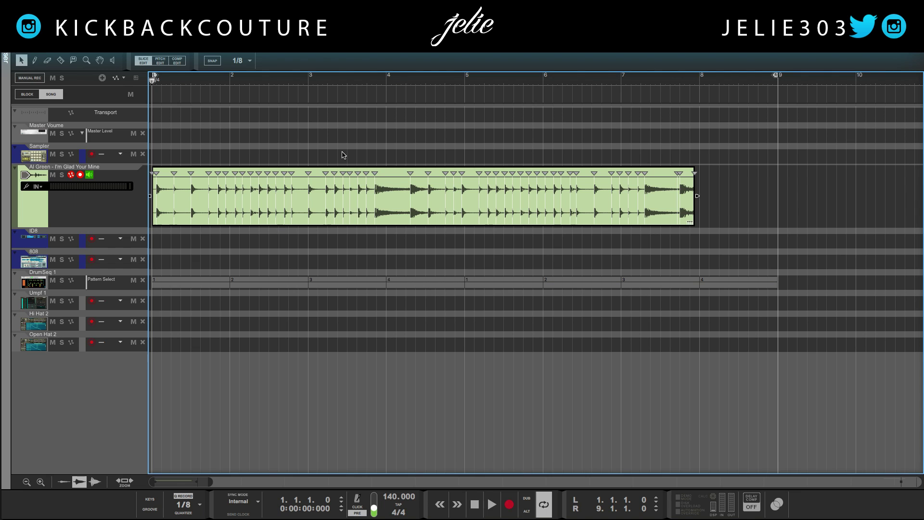
# - Set the clip's stretch and transpose type to Vocal and view it in Pitch Edit and Slice Edit
pyautogui.rightClick(336, 182)
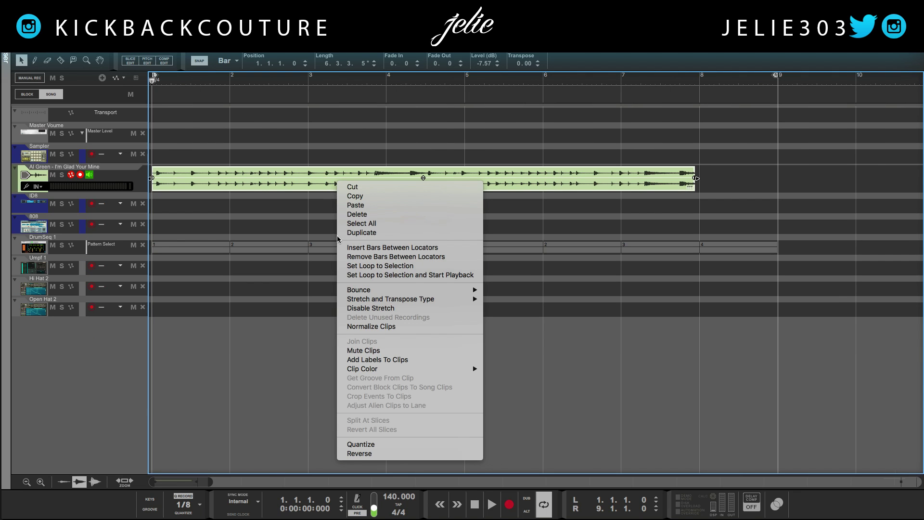
pyautogui.moveTo(376, 299)
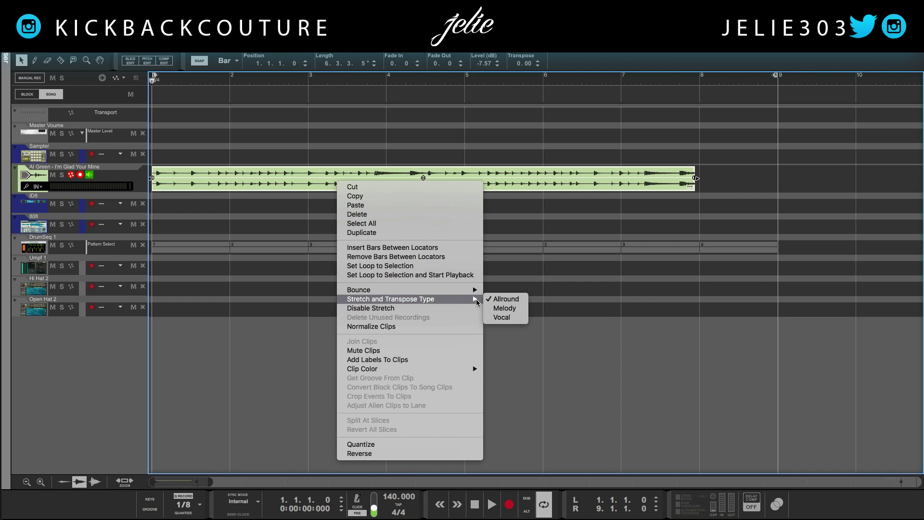
pyautogui.click(503, 310)
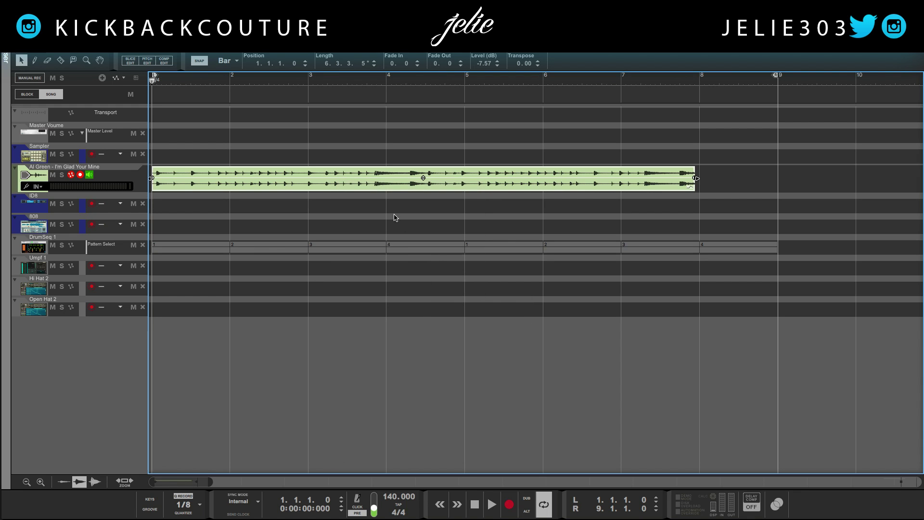
pyautogui.doubleClick(395, 185)
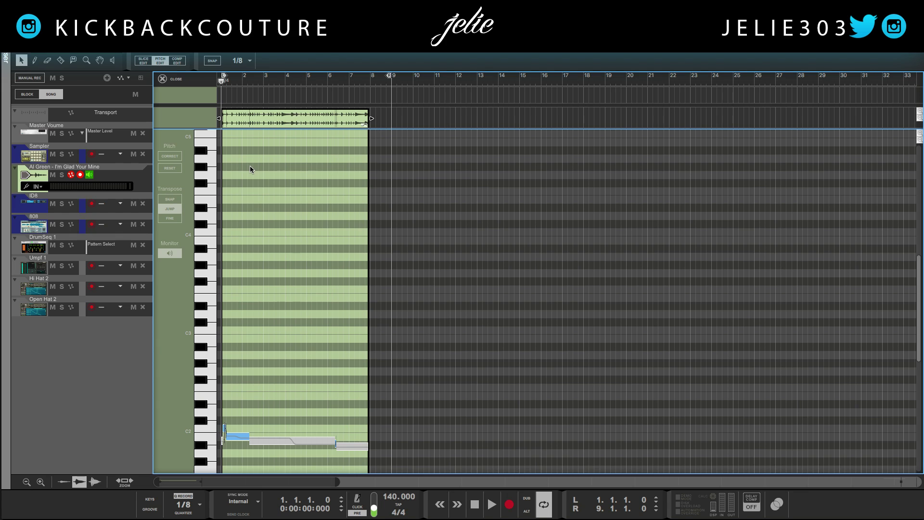
pyautogui.click(144, 61)
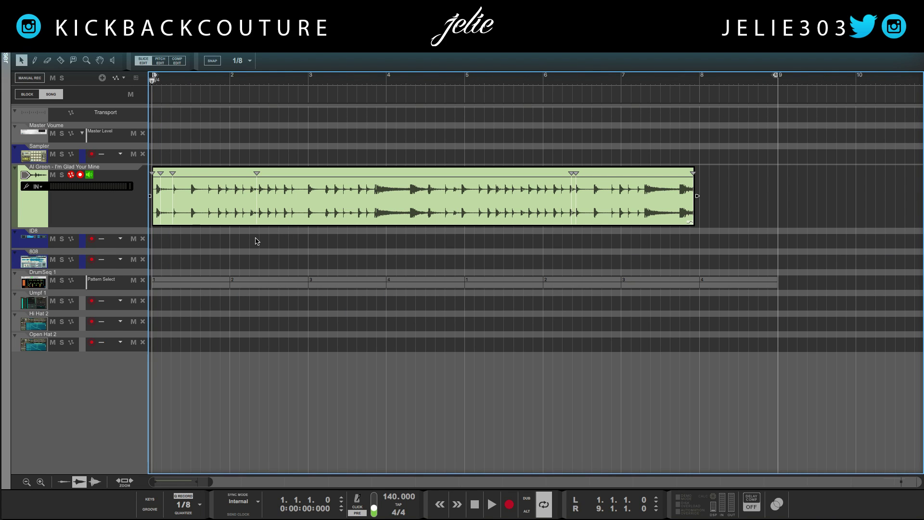
# - Set the clip's stretch and transpose type back to Allround and reopen it in Slice Edit
pyautogui.rightClick(297, 187)
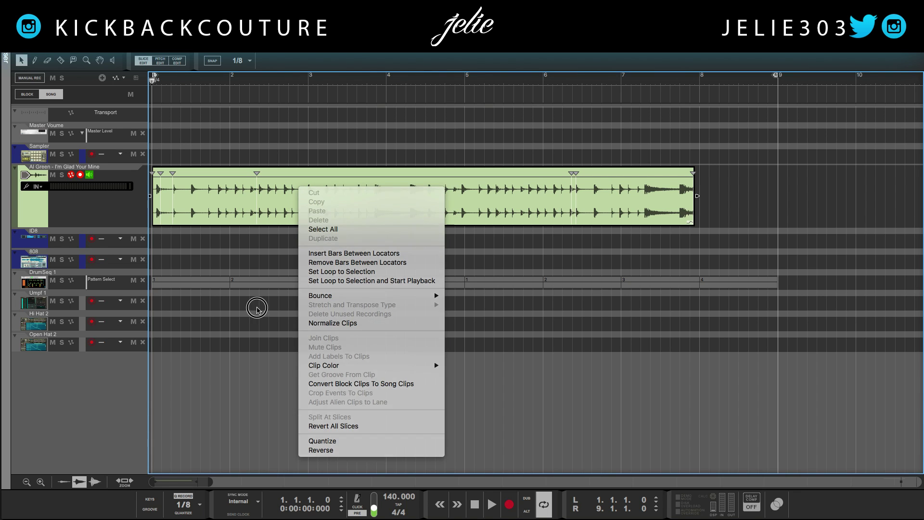
pyautogui.click(255, 310)
pyautogui.rightClick(315, 183)
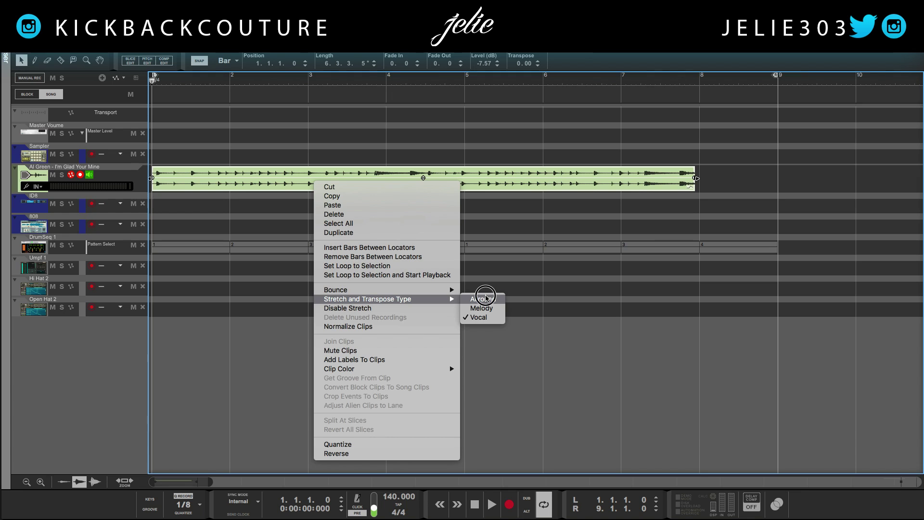
pyautogui.click(487, 297)
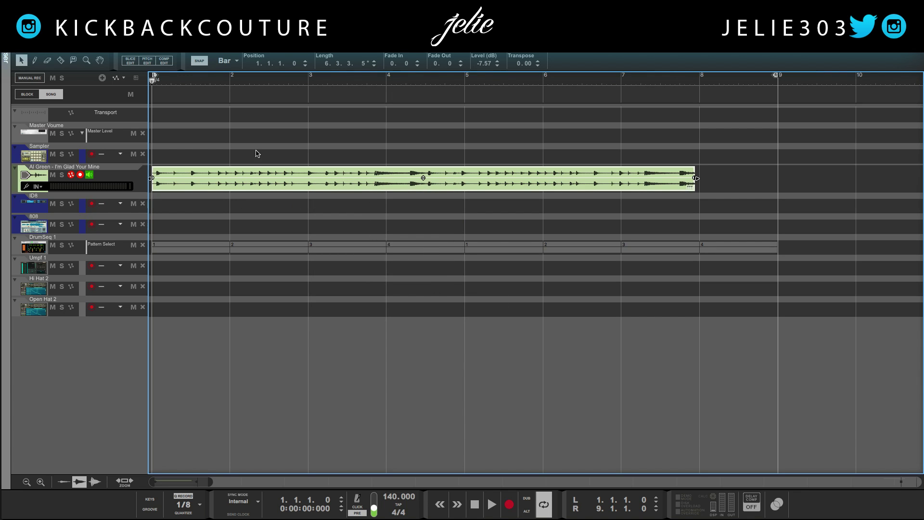
pyautogui.doubleClick(256, 185)
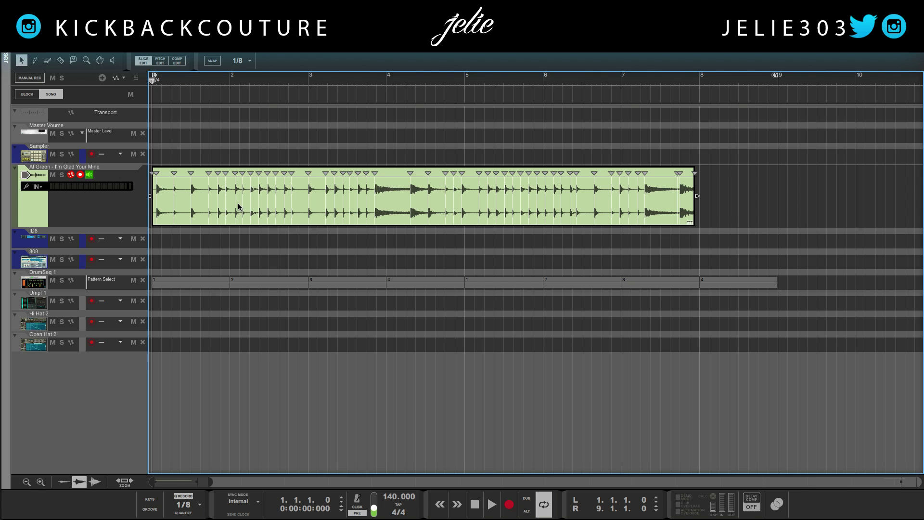
# - Audition individual slices at the start of the clip and in bar 3, and return to the selection tool
pyautogui.click(112, 60)
pyautogui.click(309, 201)
pyautogui.click(168, 209)
pyautogui.click(194, 210)
pyautogui.press('q')
pyautogui.moveTo(197, 206)
pyautogui.mouseDown()
pyautogui.moveTo(167, 204)
pyautogui.moveTo(232, 207)
pyautogui.mouseUp()
# - Try moving the slice marker midway through bar 1 slightly earlier, without and with snap
pyautogui.click(192, 174)
pyautogui.moveTo(190, 179); pyautogui.dragTo(182, 178)
pyautogui.hotkey('ctrl', 'z')
pyautogui.click(212, 61)
pyautogui.moveTo(191, 173); pyautogui.dragTo(183, 173)
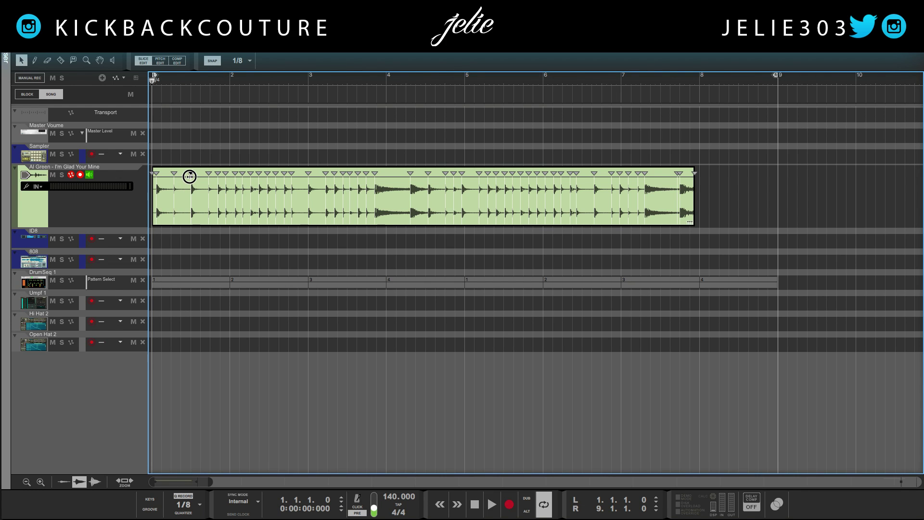
pyautogui.click(217, 61)
# - Extend a slice marker selection from the middle of bar 1 into bar 4, and clear it
pyautogui.click(207, 179)
pyautogui.keyDown('shift'); pyautogui.click(214, 185); pyautogui.keyUp('shift')
pyautogui.keyDown('shift'); pyautogui.click(222, 184); pyautogui.keyUp('shift')
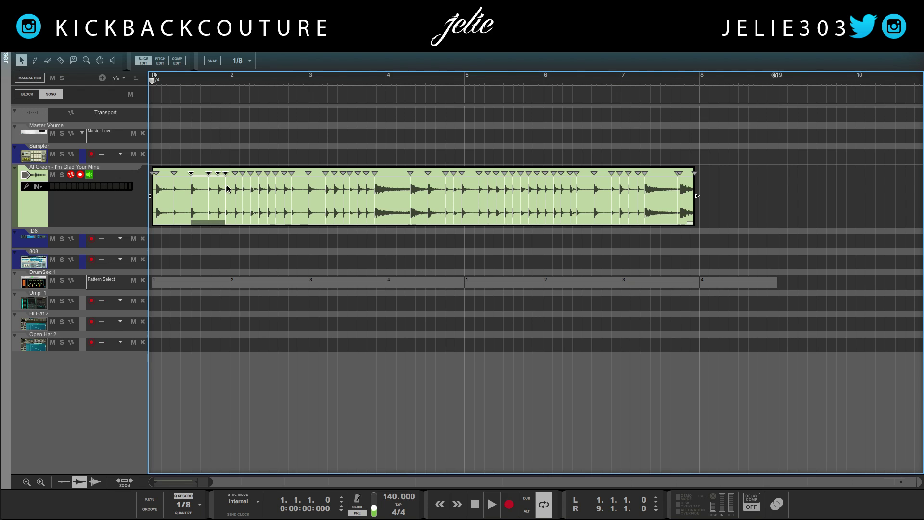
pyautogui.keyDown('shift'); pyautogui.click(306, 191); pyautogui.keyUp('shift')
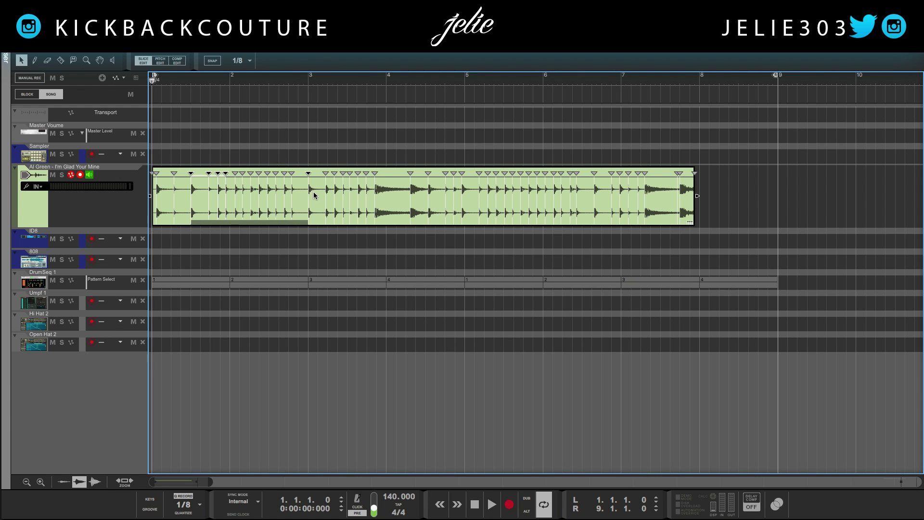
pyautogui.keyDown('shift'); pyautogui.click(411, 187); pyautogui.keyUp('shift')
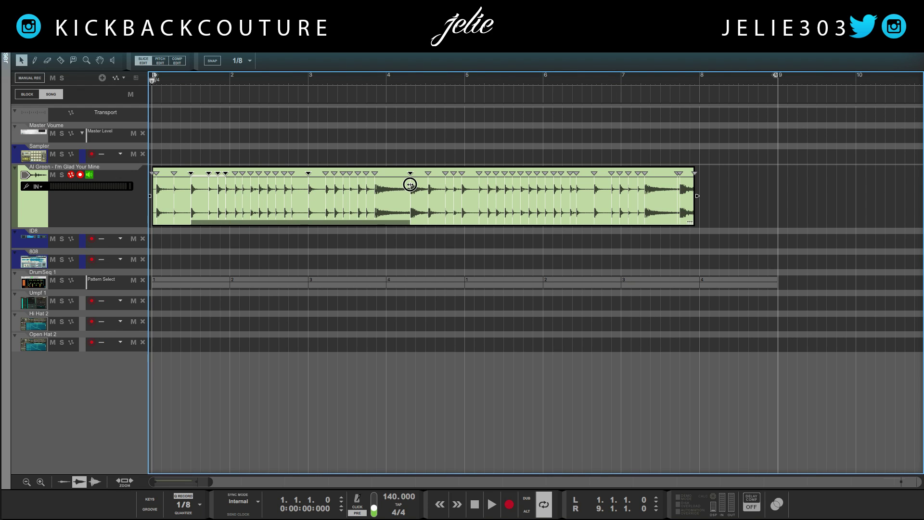
pyautogui.click(392, 227)
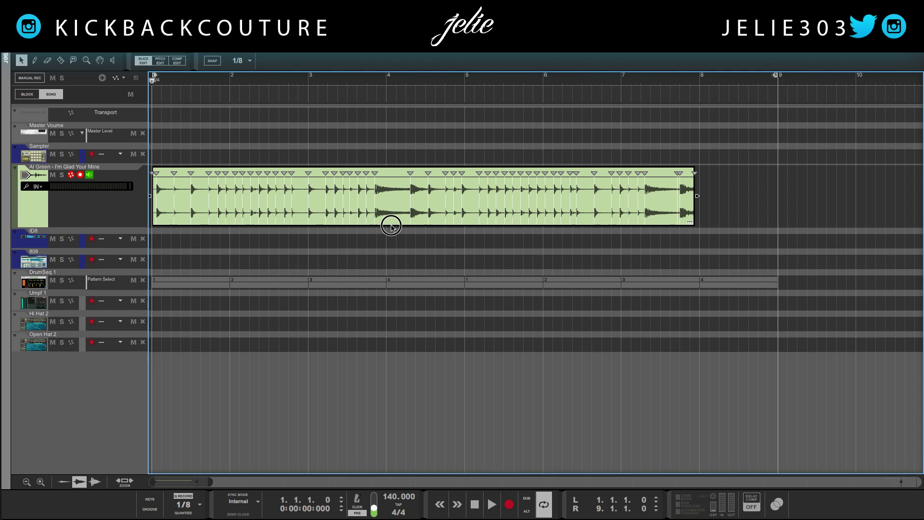
# - Select the two slice markers around the start of bar 4 and add the one midway through bar 1
pyautogui.moveTo(392, 227)
pyautogui.mouseDown()
pyautogui.moveTo(418, 220)
pyautogui.moveTo(406, 226)
pyautogui.mouseUp()
pyautogui.moveTo(388, 176)
pyautogui.mouseDown()
pyautogui.moveTo(374, 173)
pyautogui.moveTo(374, 182)
pyautogui.mouseUp()
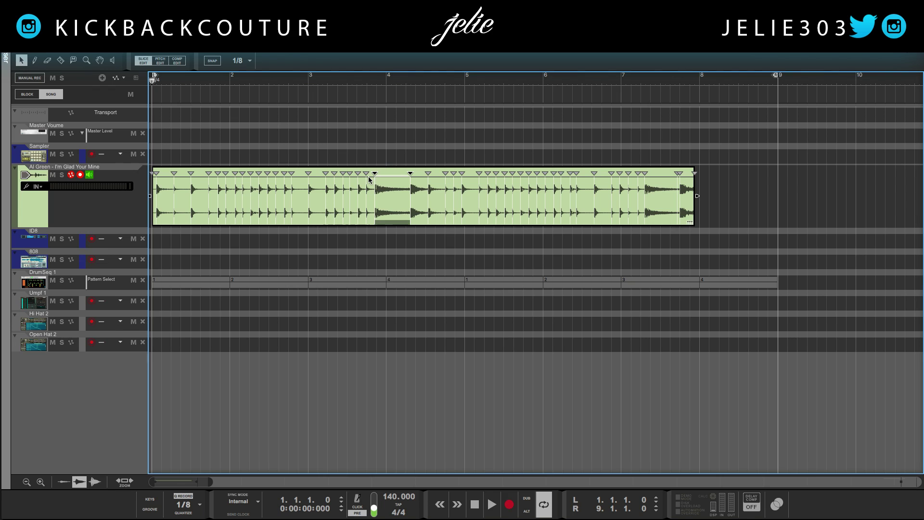
pyautogui.click(309, 173)
pyautogui.click(198, 173)
pyautogui.click(307, 174)
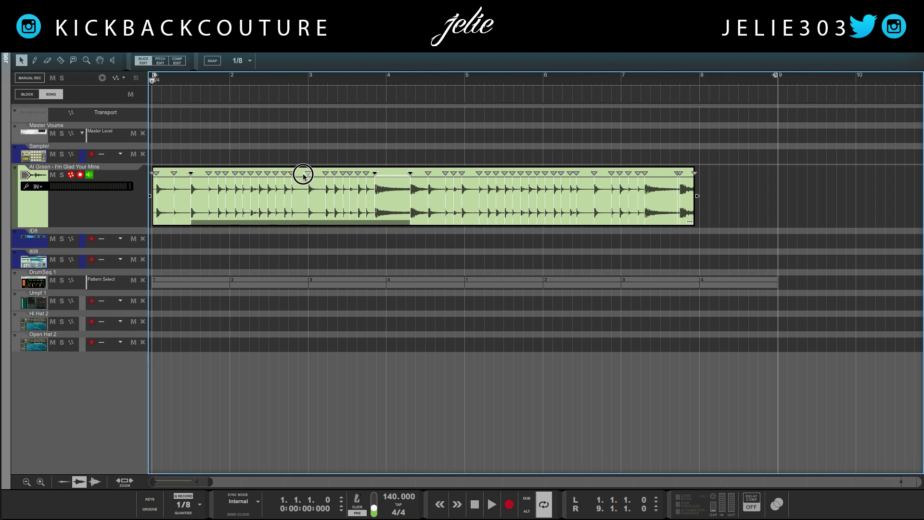
# - Select the slice markers from bar 3 into bar 5, and narrow the selection to those within bar 3
pyautogui.moveTo(317, 223)
pyautogui.mouseDown()
pyautogui.moveTo(295, 227)
pyautogui.moveTo(351, 212)
pyautogui.moveTo(303, 215)
pyautogui.moveTo(326, 217)
pyautogui.moveTo(318, 214)
pyautogui.moveTo(331, 225)
pyautogui.moveTo(316, 228)
pyautogui.mouseUp()
pyautogui.moveTo(318, 243)
pyautogui.mouseDown()
pyautogui.moveTo(324, 197)
pyautogui.moveTo(497, 196)
pyautogui.mouseUp()
pyautogui.doubleClick(326, 181)
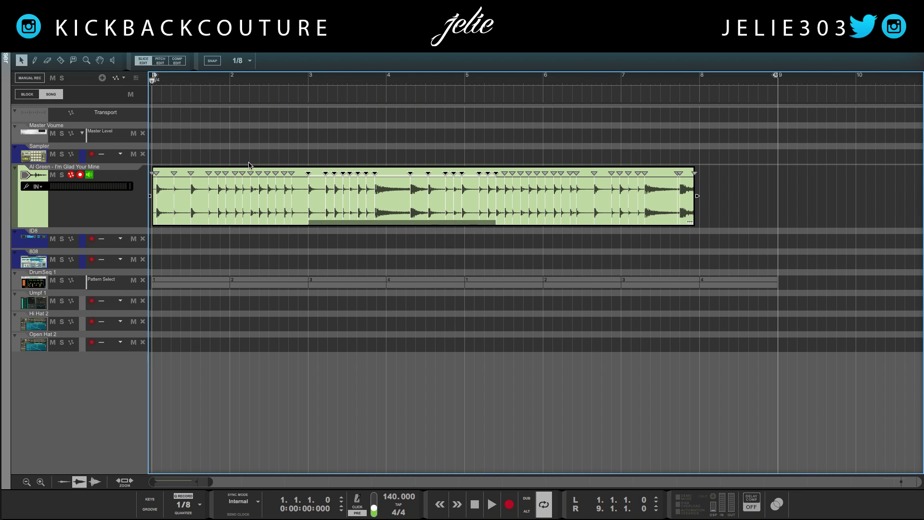
pyautogui.click(316, 191)
pyautogui.moveTo(306, 177); pyautogui.dragTo(375, 175)
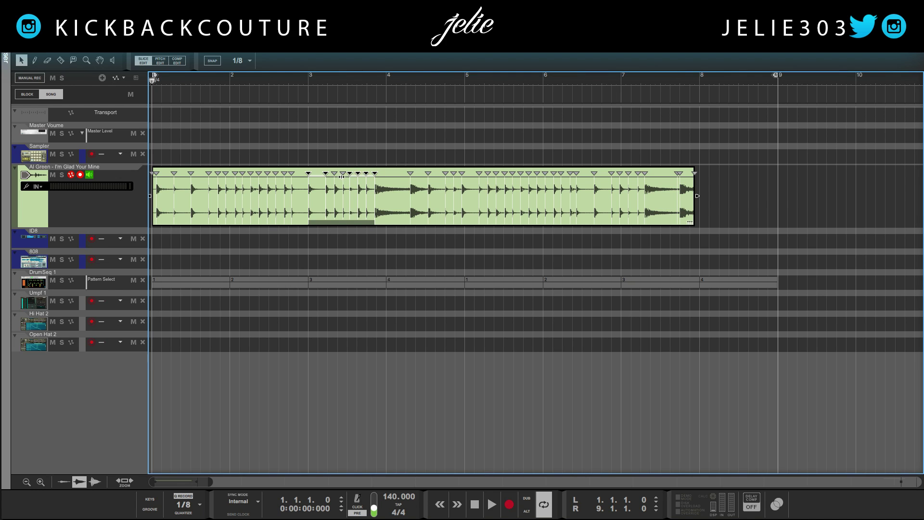
# - Select all slice markers from bar 3 to the clip's end and stretch them by moving the late bar 3 marker past bar 4
pyautogui.moveTo(409, 174)
pyautogui.mouseDown()
pyautogui.moveTo(451, 174)
pyautogui.moveTo(439, 189)
pyautogui.mouseUp()
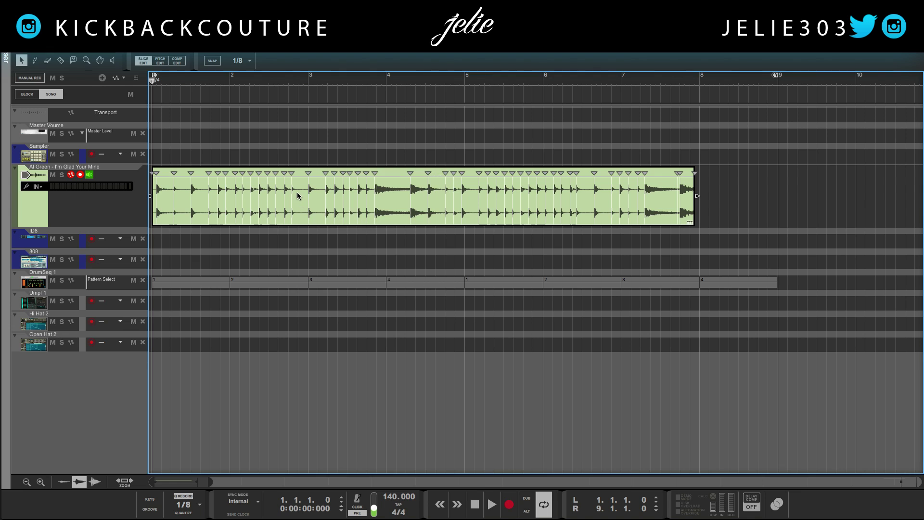
pyautogui.moveTo(301, 193); pyautogui.dragTo(696, 206)
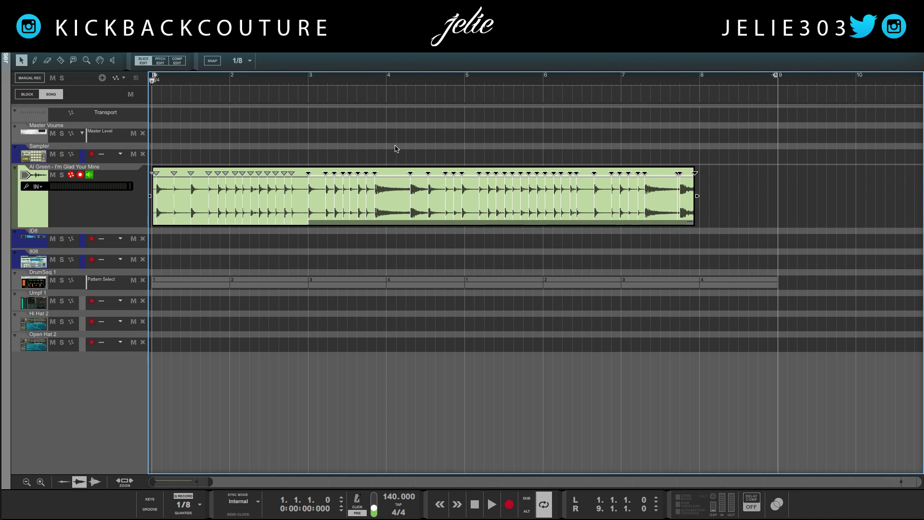
pyautogui.moveTo(375, 173); pyautogui.dragTo(432, 174)
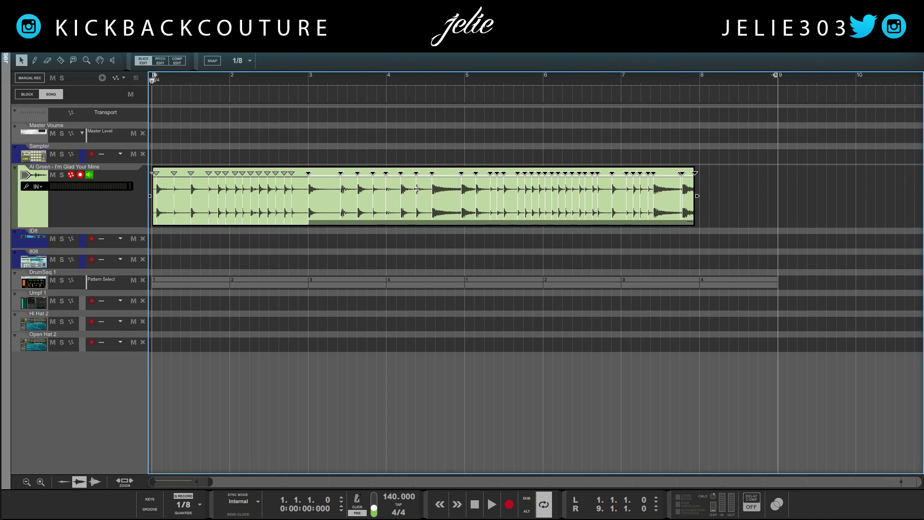
# - Delete several slice markers across bar 2 and play back the edited clip
pyautogui.click(292, 174)
pyautogui.moveTo(292, 173); pyautogui.dragTo(280, 172)
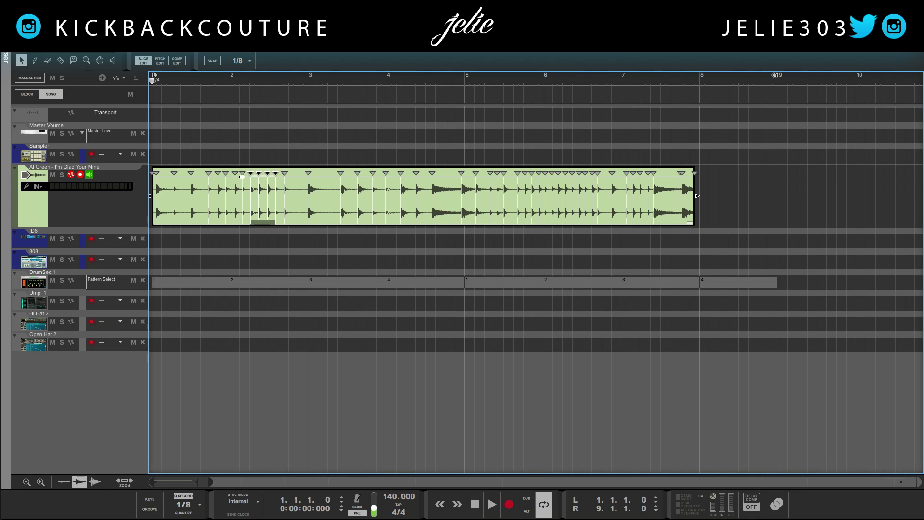
pyautogui.press('Delete')
pyautogui.click(243, 174)
pyautogui.press('Delete')
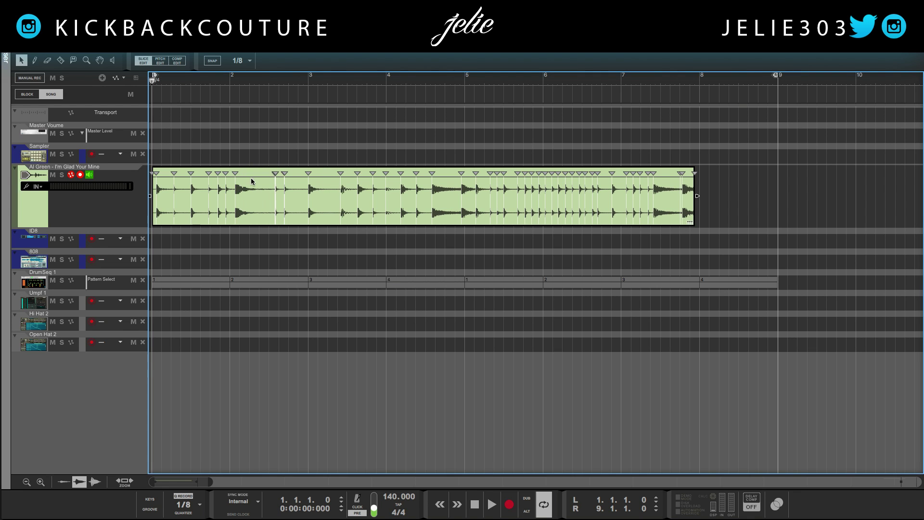
pyautogui.click(234, 173)
pyautogui.press('Delete')
pyautogui.click(209, 176)
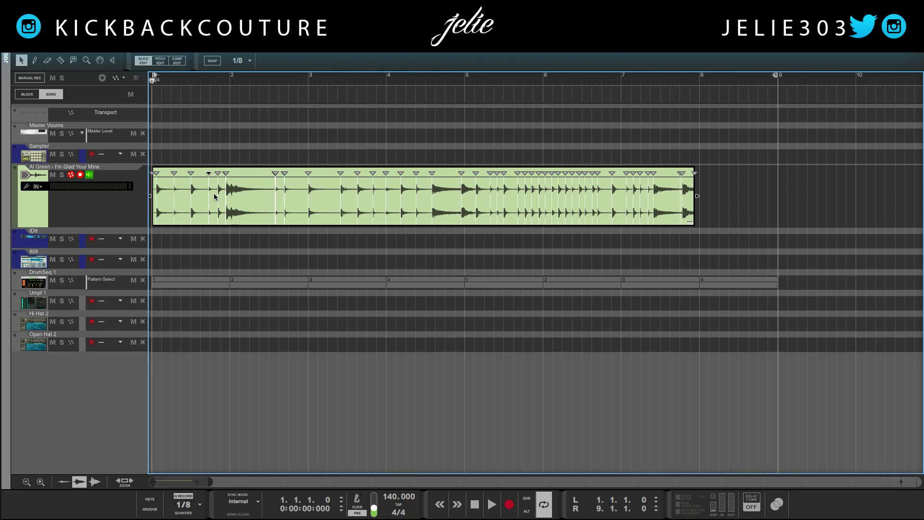
pyautogui.press('space')
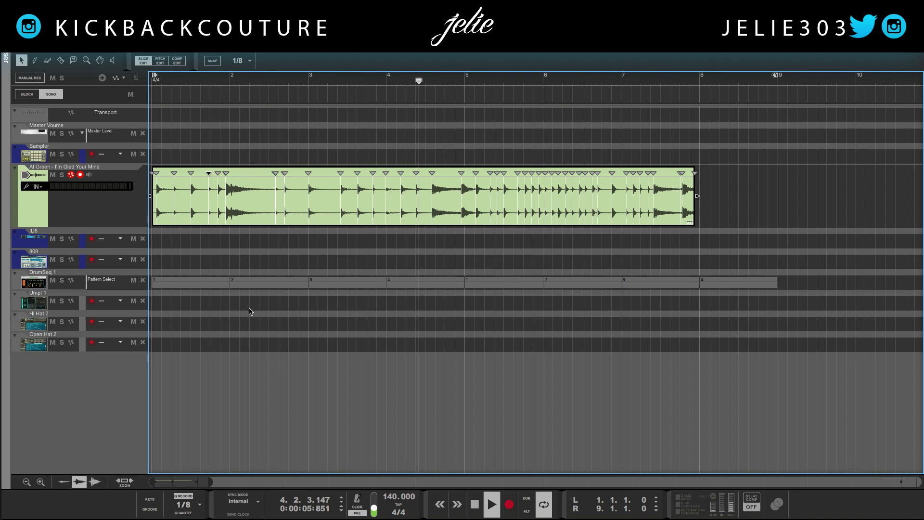
pyautogui.press('space')
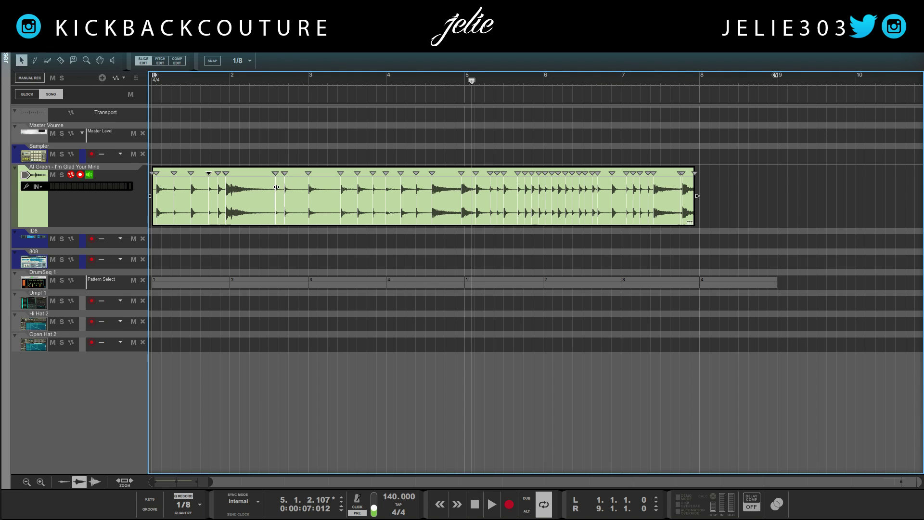
# - Revert all slices of the clip to their original timing
pyautogui.rightClick(236, 191)
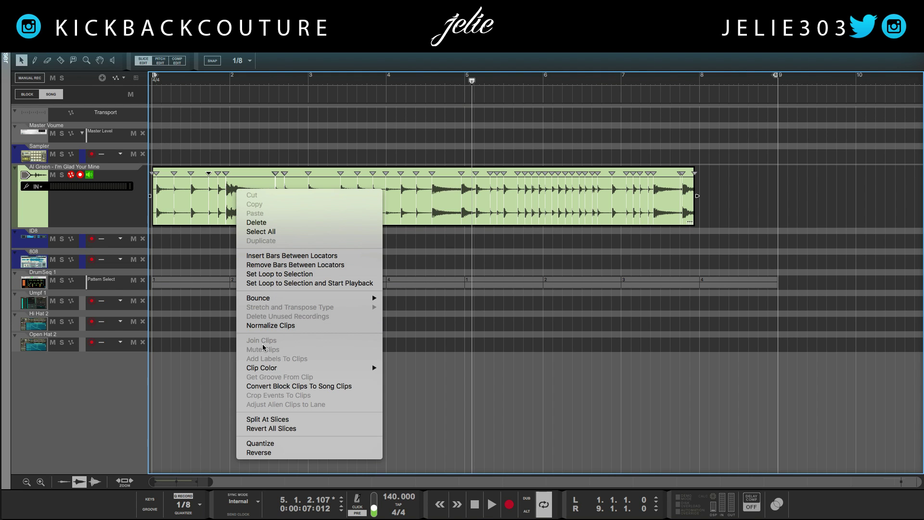
pyautogui.click(271, 428)
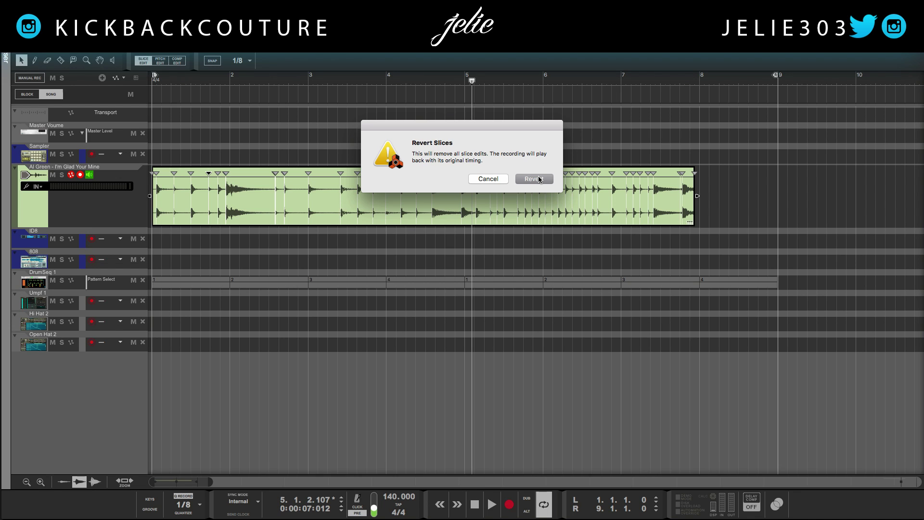
pyautogui.click(534, 179)
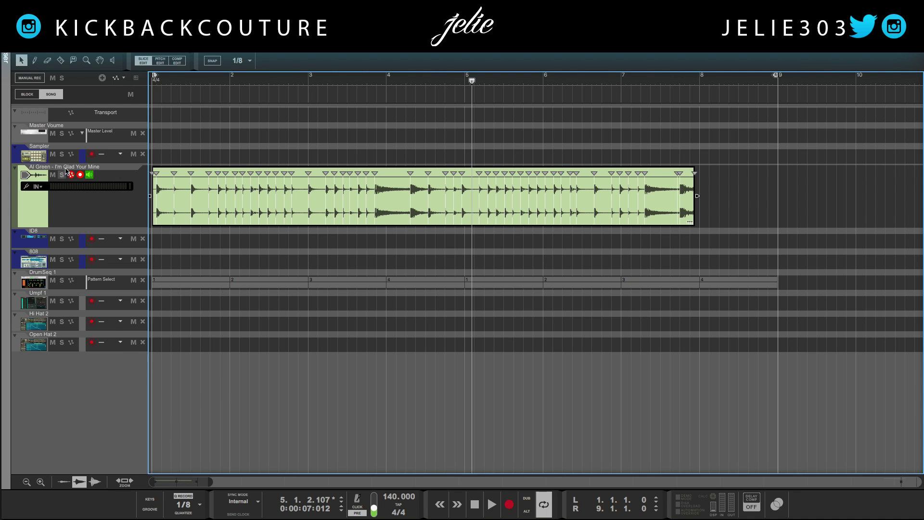
# - Add three closely spaced slice markers just after bar 4 of the clip with the Pencil tool
pyautogui.click(35, 60)
pyautogui.click(395, 198)
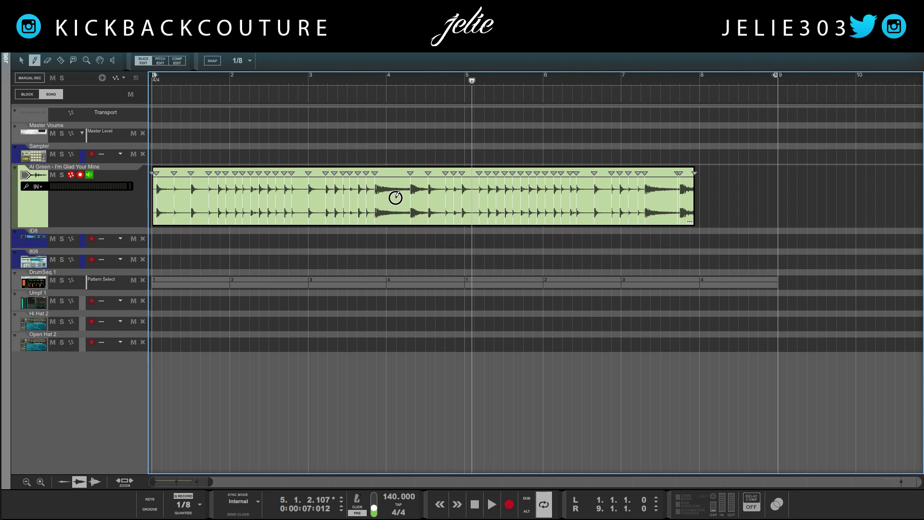
pyautogui.click(400, 196)
pyautogui.click(390, 194)
# - With 1/8 snapping enabled, add slice markers early in bar 3 and around bar 4, and return to the Selection tool without snapping
pyautogui.press('s')
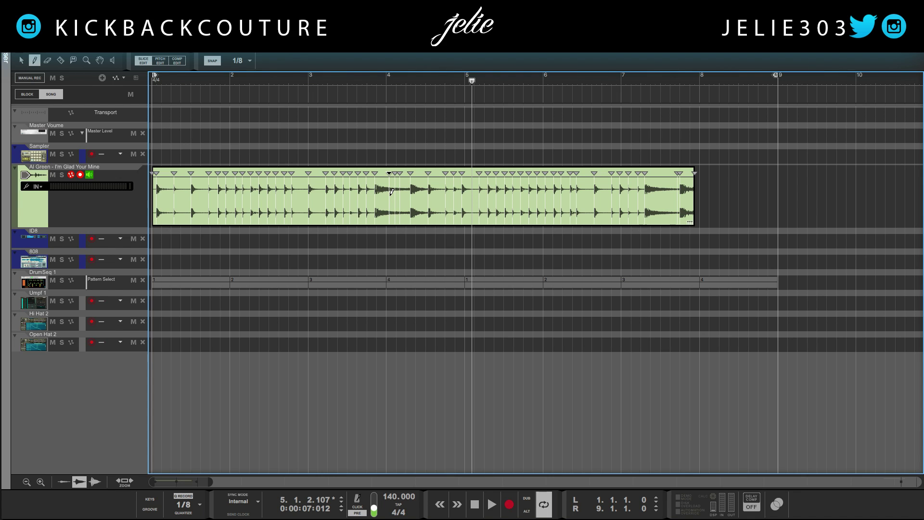
pyautogui.click(304, 196)
pyautogui.click(315, 192)
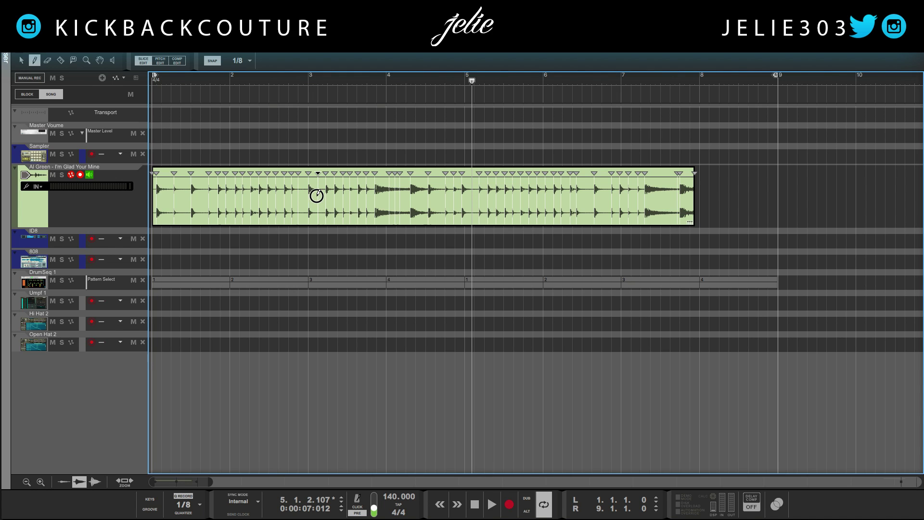
pyautogui.click(385, 189)
pyautogui.click(380, 190)
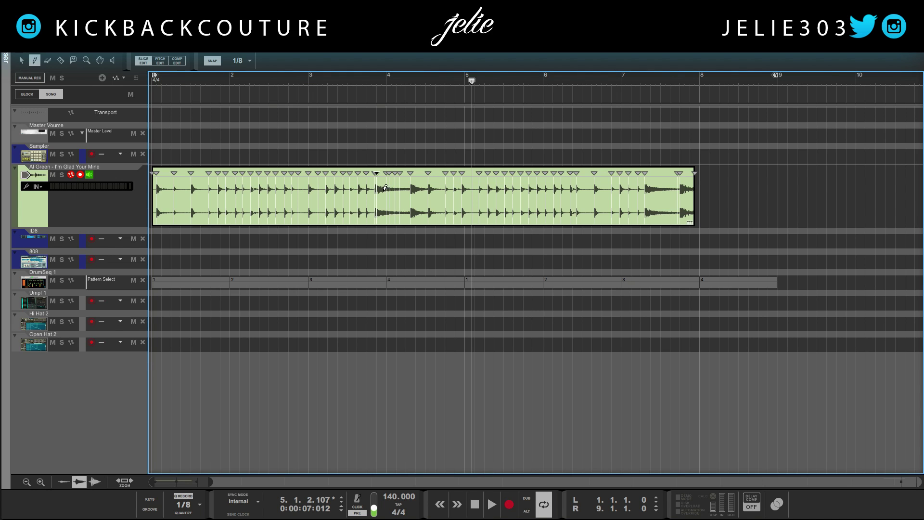
pyautogui.click(421, 184)
pyautogui.press('s')
pyautogui.press('q')
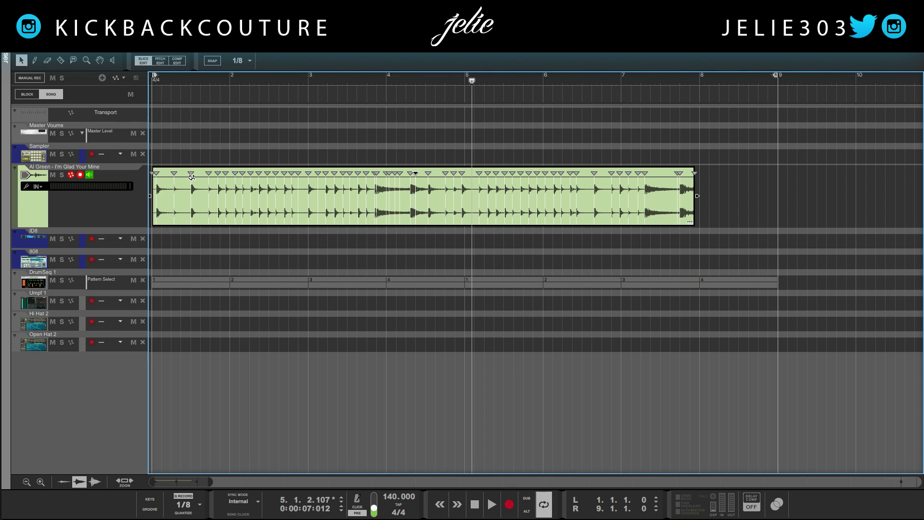
pyautogui.moveTo(191, 177)
pyautogui.mouseDown()
pyautogui.moveTo(180, 178)
pyautogui.moveTo(189, 198)
pyautogui.mouseUp()
pyautogui.doubleClick(722, 153)
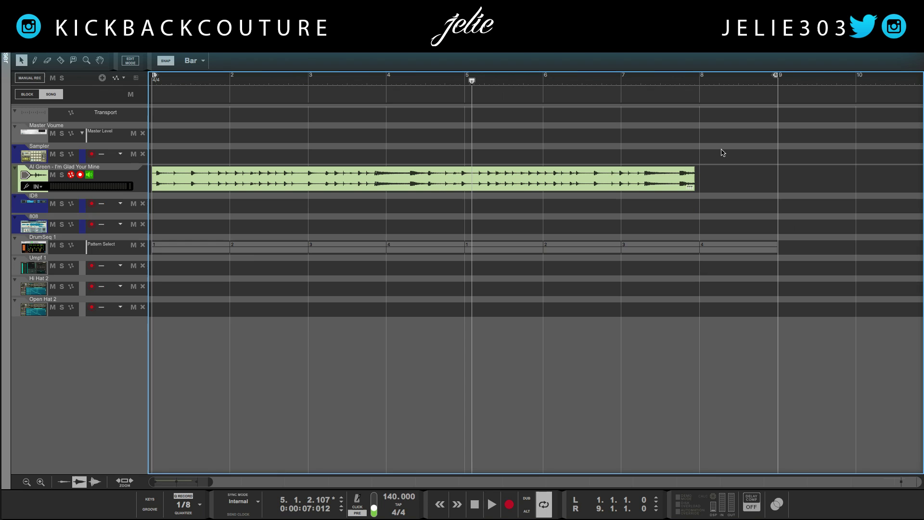
pyautogui.rightClick(630, 189)
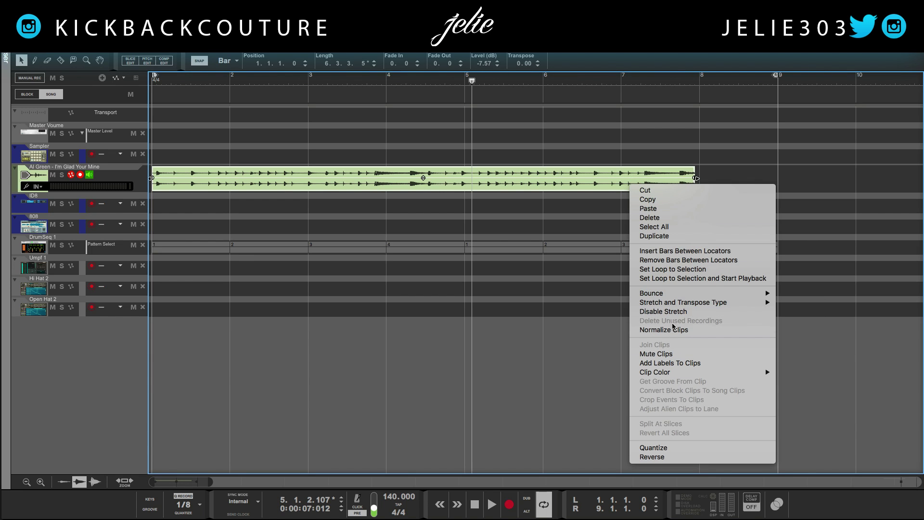
pyautogui.click(584, 187)
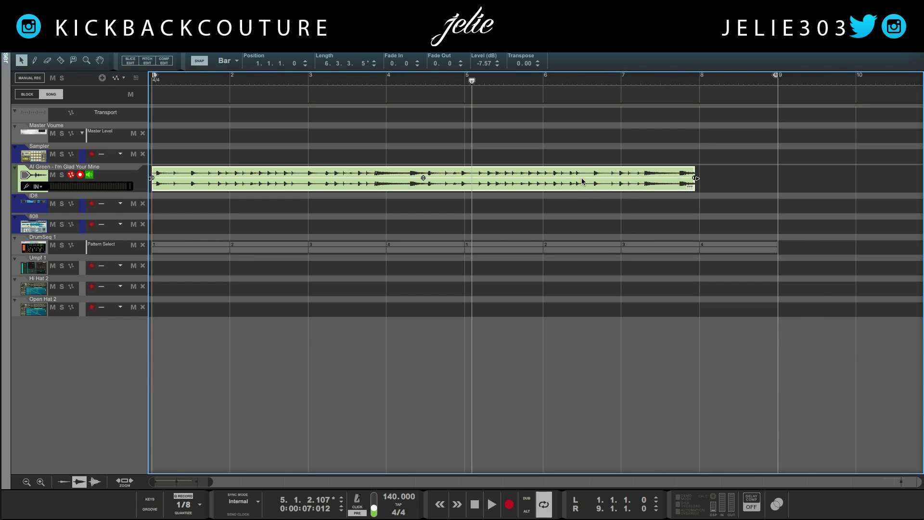
# - Reopen the clip for slice editing and revert all slices, removing the added markers
pyautogui.doubleClick(582, 186)
pyautogui.rightClick(581, 185)
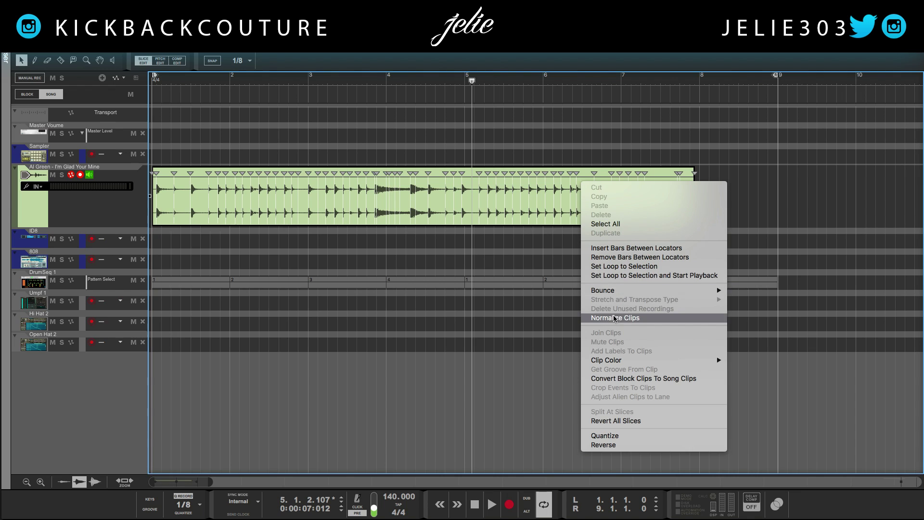
pyautogui.click(615, 421)
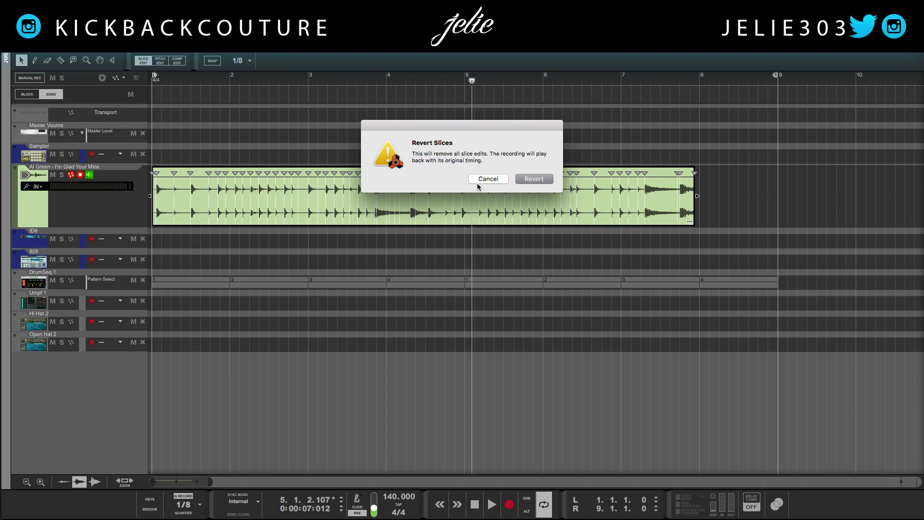
pyautogui.click(534, 178)
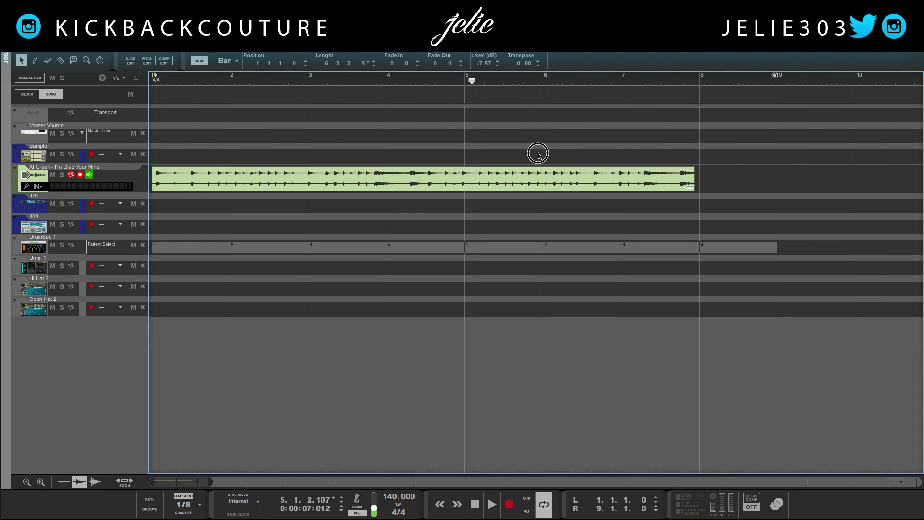
# - Close slice editing and stretch the clip's end to bar 9, giving it a length of 8 bars
pyautogui.rightClick(535, 176)
pyautogui.click(495, 203)
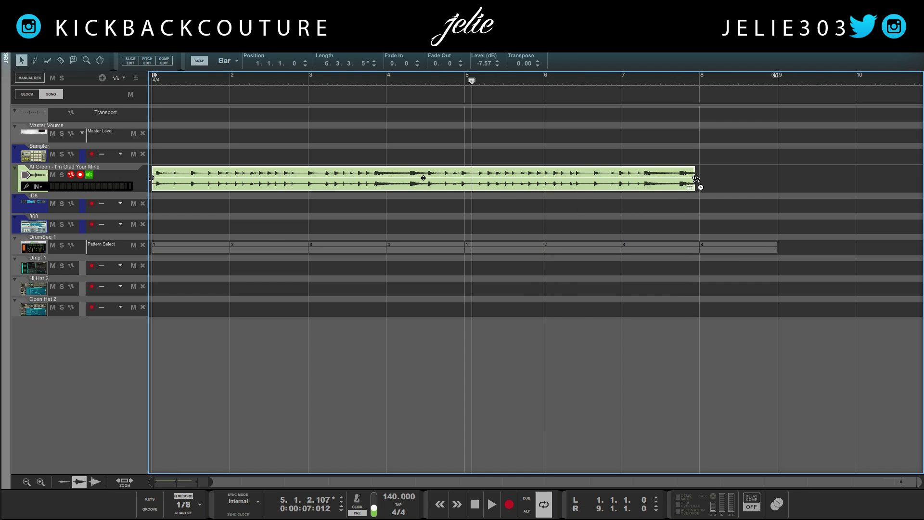
pyautogui.moveTo(696, 178); pyautogui.dragTo(731, 183)
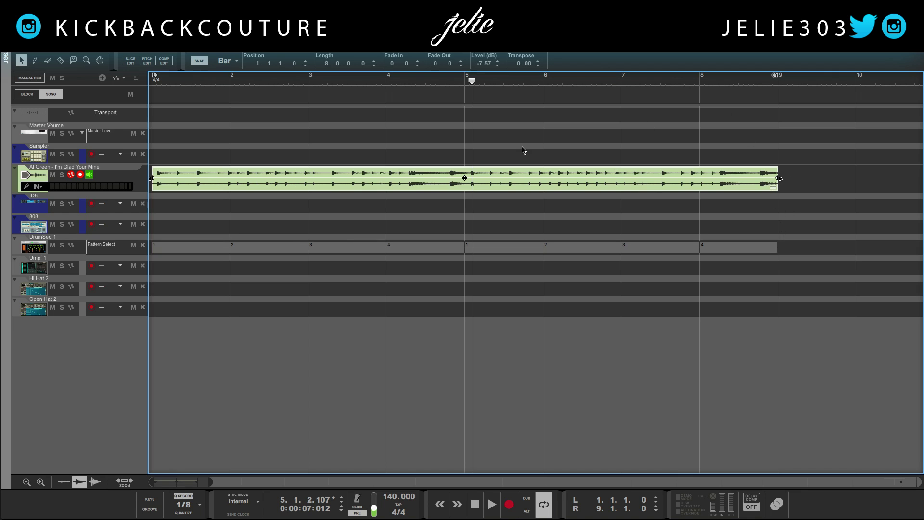
# - Split the clip at its first slice marker and delete the short piece in front of the first hit
pyautogui.doubleClick(164, 188)
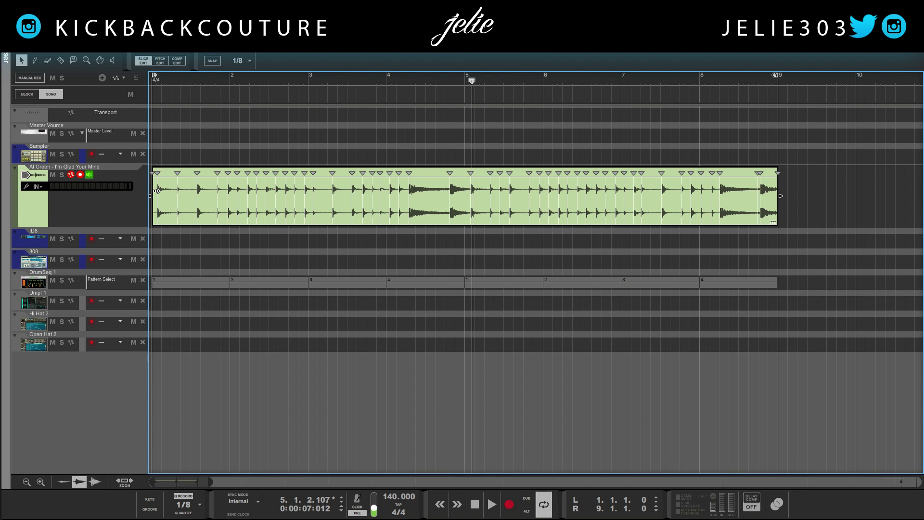
pyautogui.rightClick(157, 190)
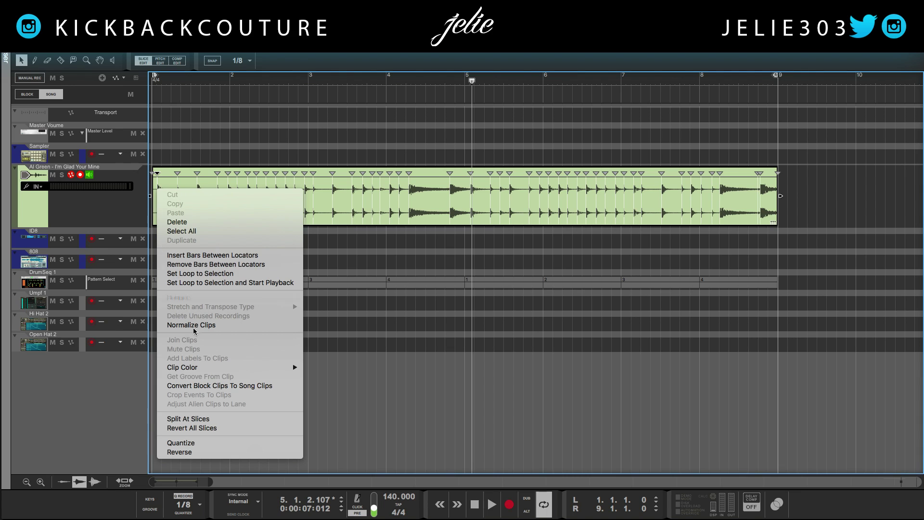
pyautogui.click(196, 419)
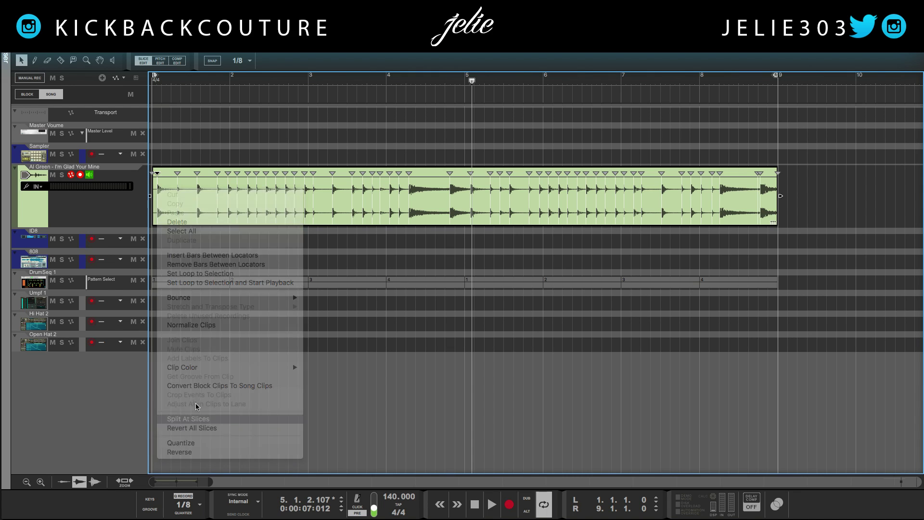
pyautogui.click(155, 188)
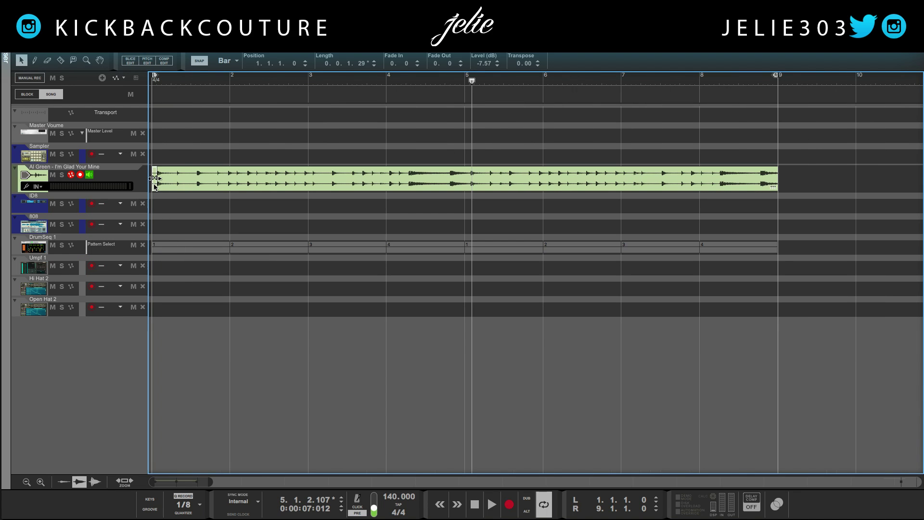
pyautogui.press('Delete')
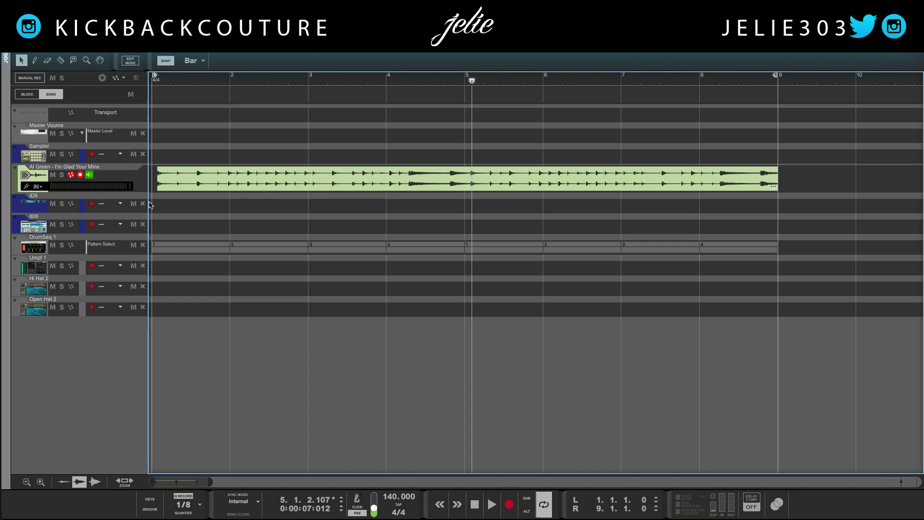
# - Stretch the start of the remaining clip back to bar 1 so that it fills 8 bars
pyautogui.click(185, 188)
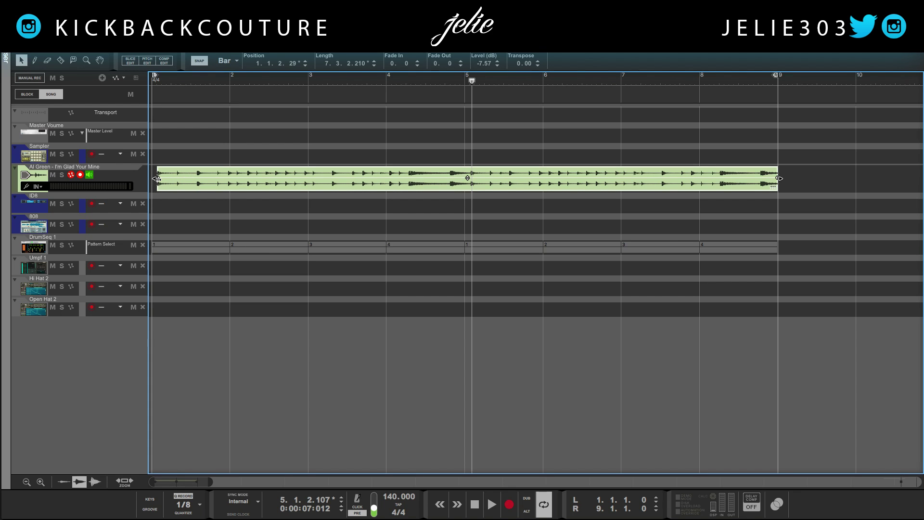
pyautogui.click(179, 148)
pyautogui.click(157, 178)
pyautogui.moveTo(157, 179); pyautogui.dragTo(139, 177)
pyautogui.click(229, 155)
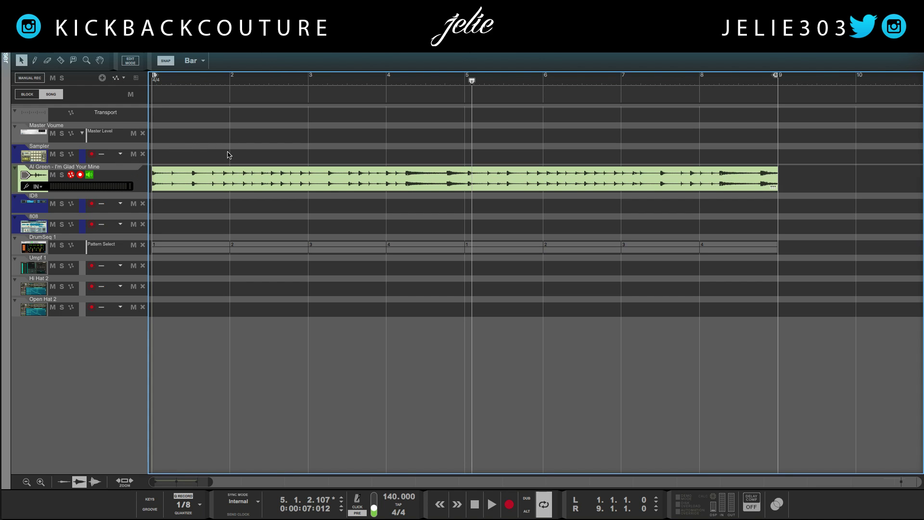
# - Open the stretched clip for slice editing and play it back, including once from the start of the song
pyautogui.click(249, 188)
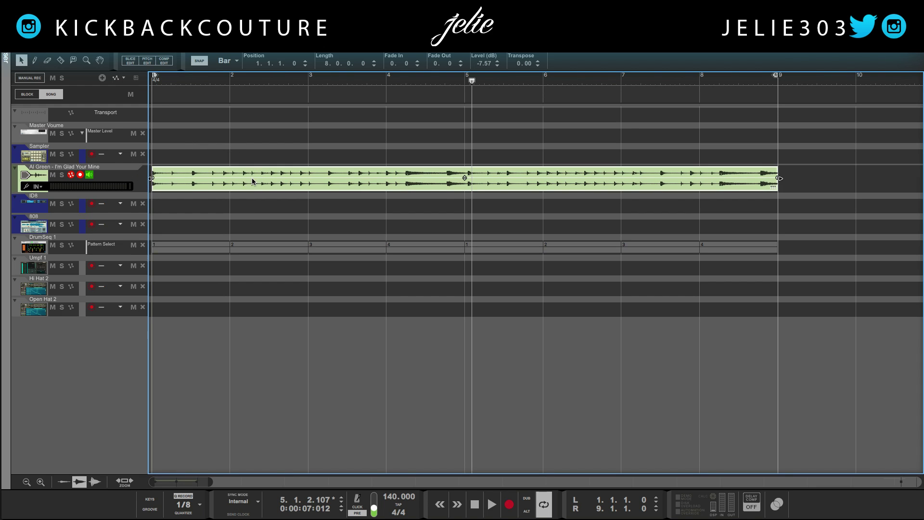
pyautogui.doubleClick(252, 180)
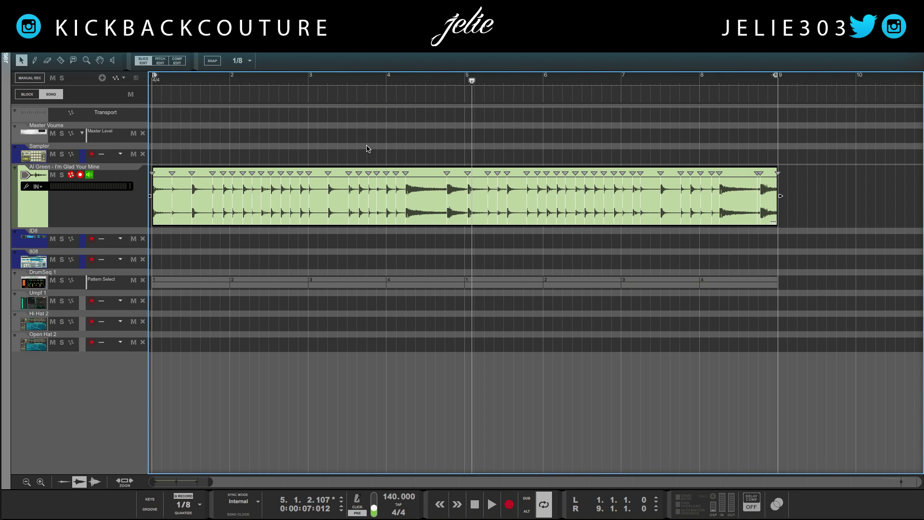
pyautogui.press('space')
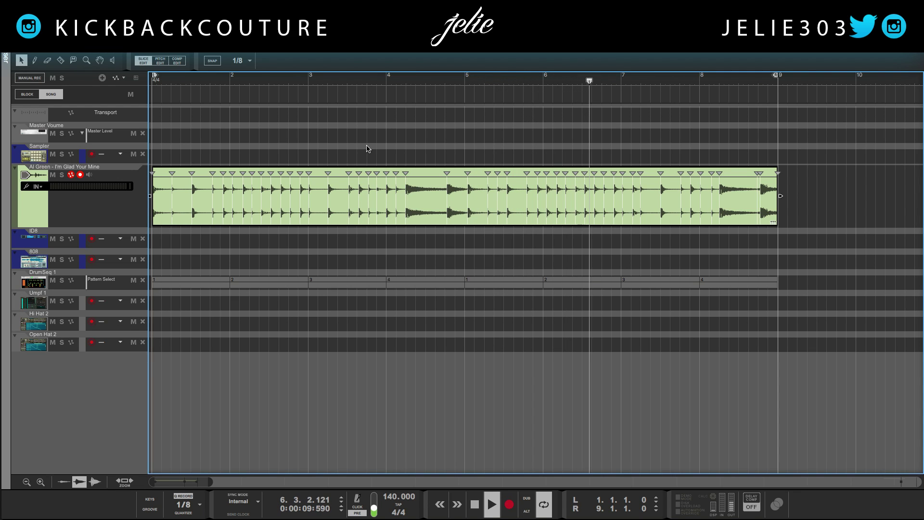
pyautogui.press('space')
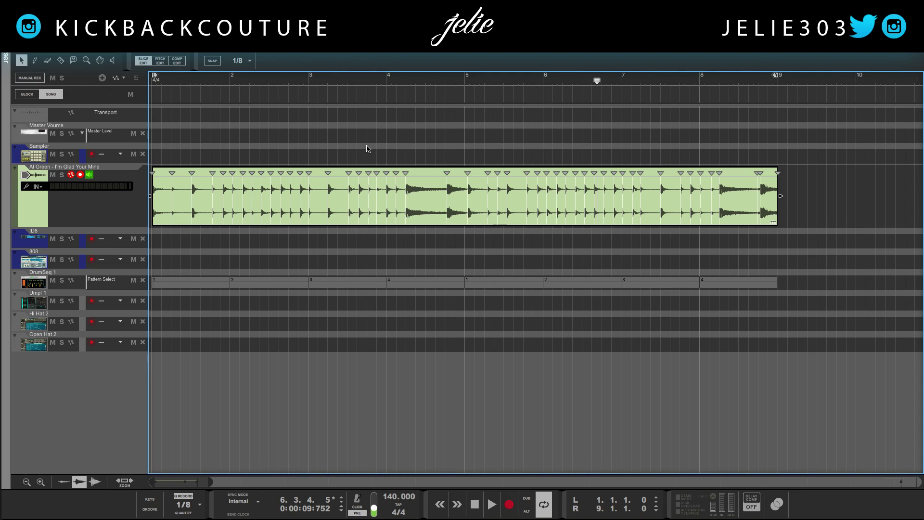
pyautogui.press('Home')
pyautogui.press('space')
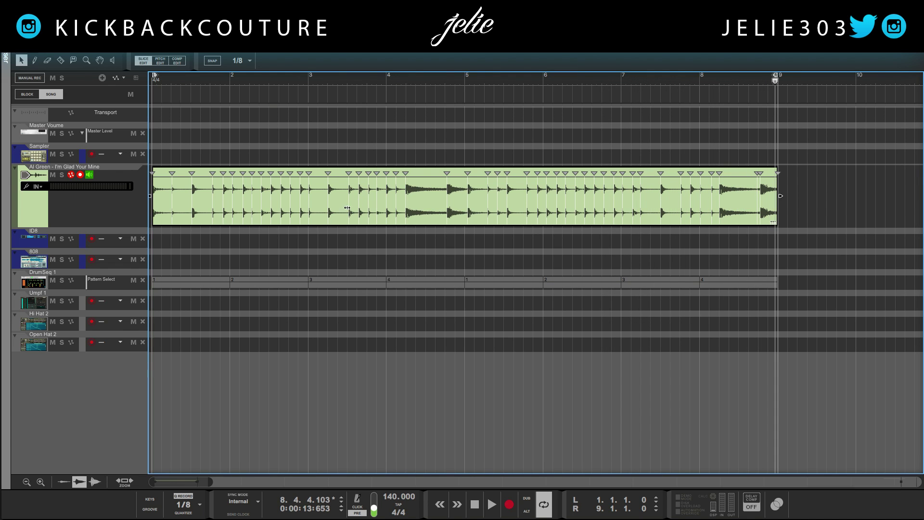
pyautogui.doubleClick(396, 140)
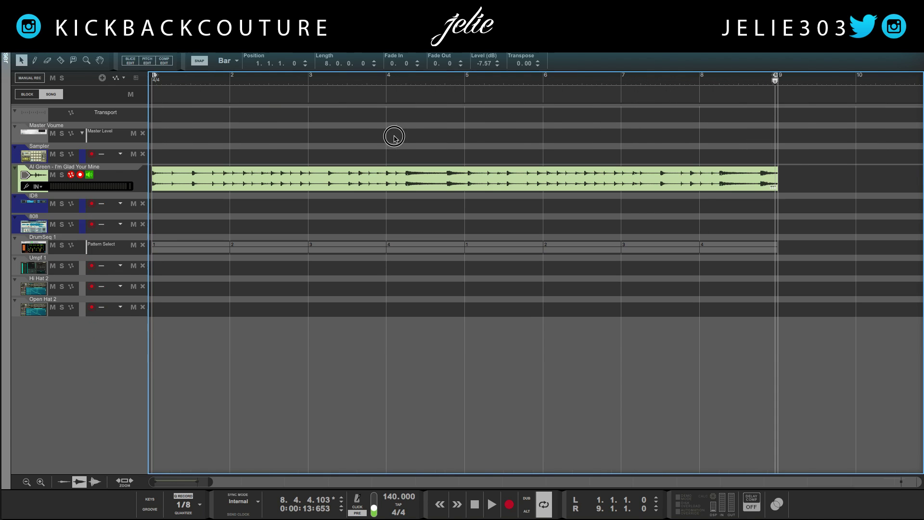
pyautogui.click(378, 187)
pyautogui.rightClick(379, 184)
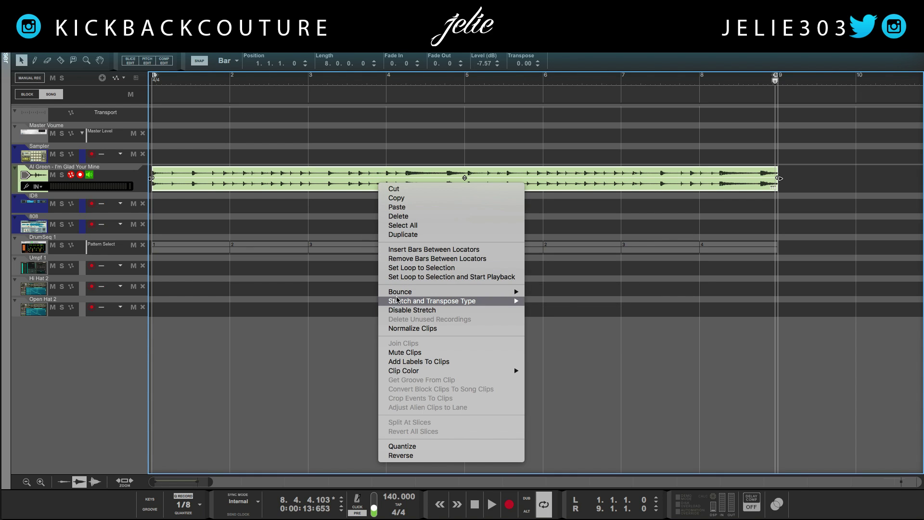
pyautogui.moveTo(398, 299)
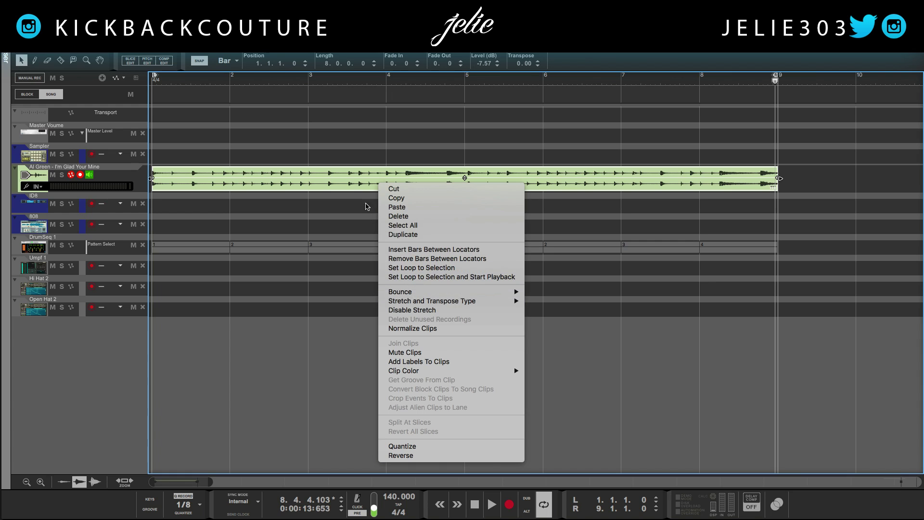
pyautogui.click(366, 205)
# - Reopen the clip for slice editing, audition the long slice in bar 4 and select all slice markers
pyautogui.doubleClick(368, 186)
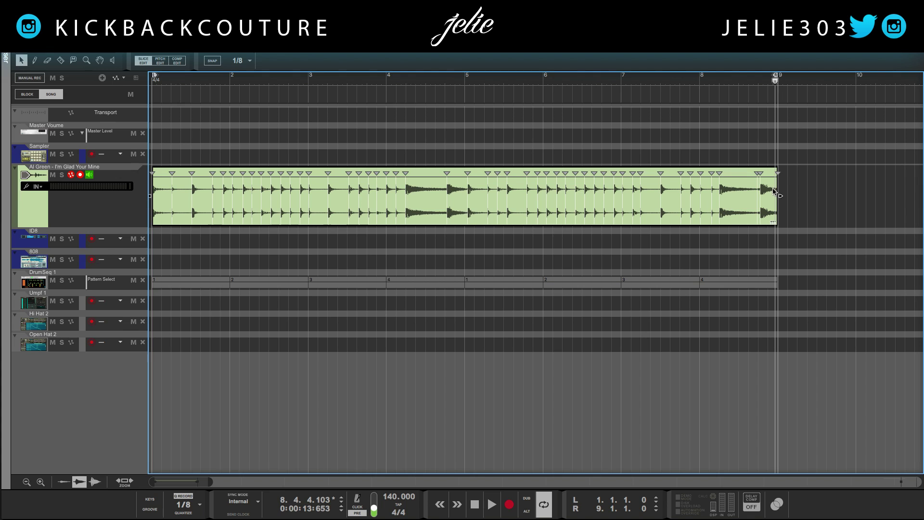
pyautogui.moveTo(772, 188); pyautogui.dragTo(14, 254)
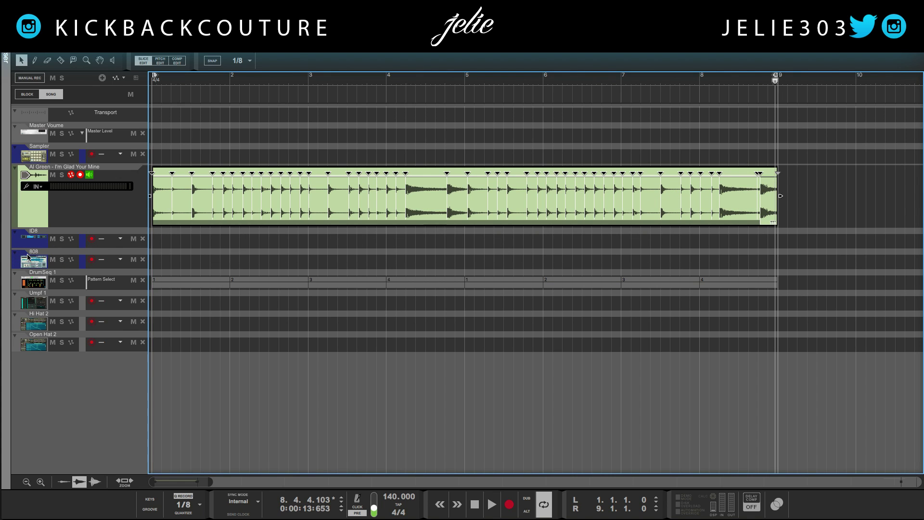
pyautogui.click(424, 198)
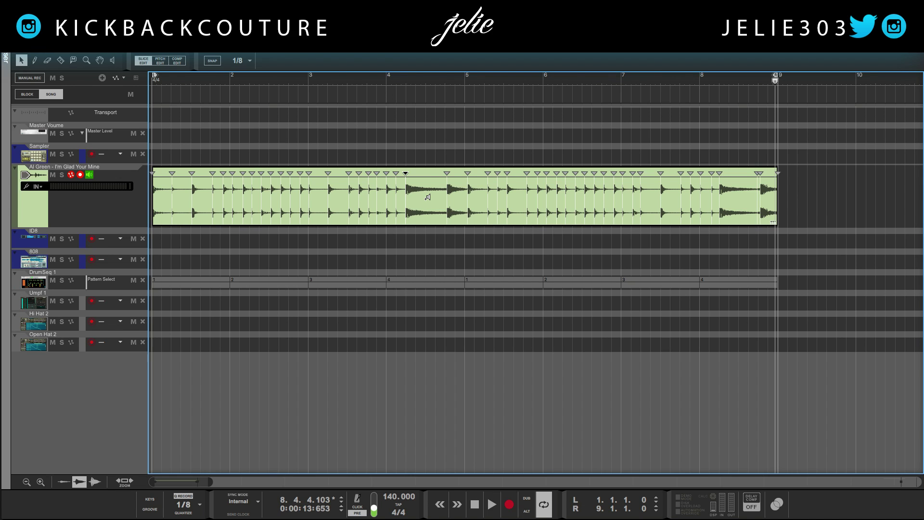
pyautogui.click(428, 198)
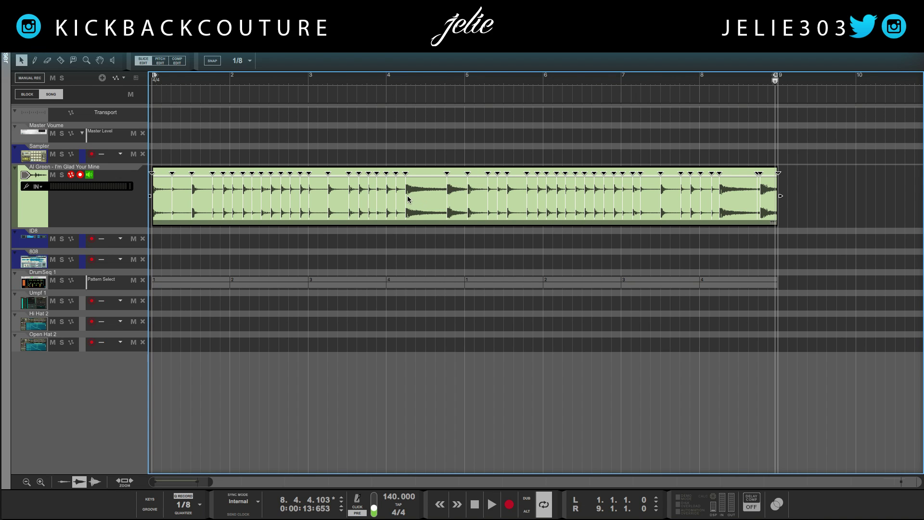
# - Quantize all selected slices of the clip to 1/8 notes
pyautogui.rightClick(407, 197)
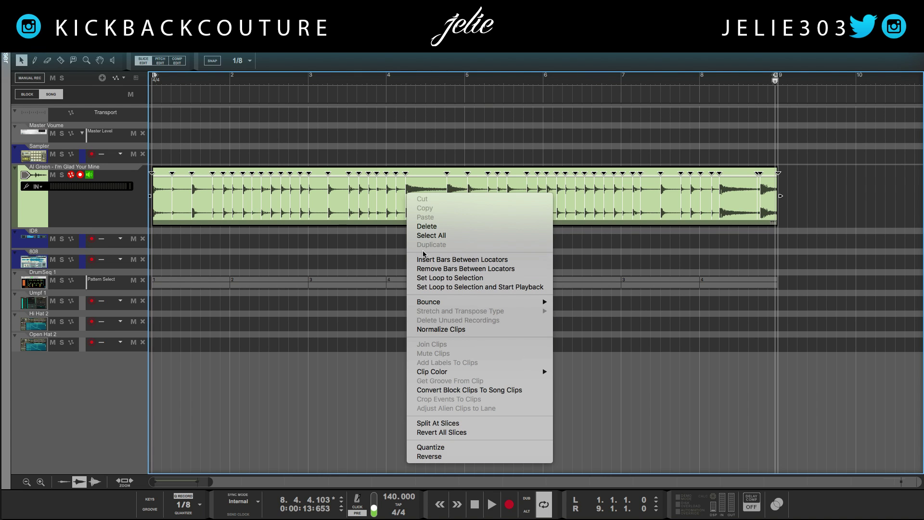
pyautogui.rightClick(411, 181)
pyautogui.click(405, 179)
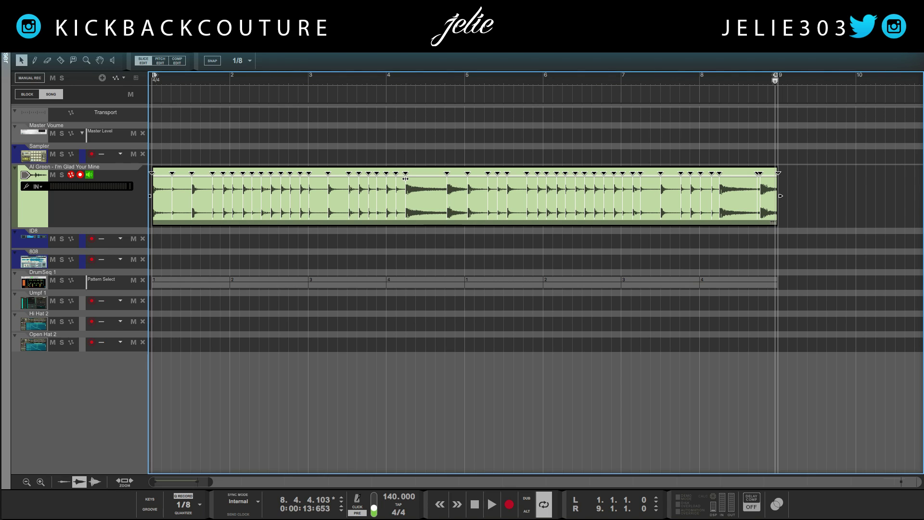
pyautogui.moveTo(405, 179); pyautogui.dragTo(405, 178)
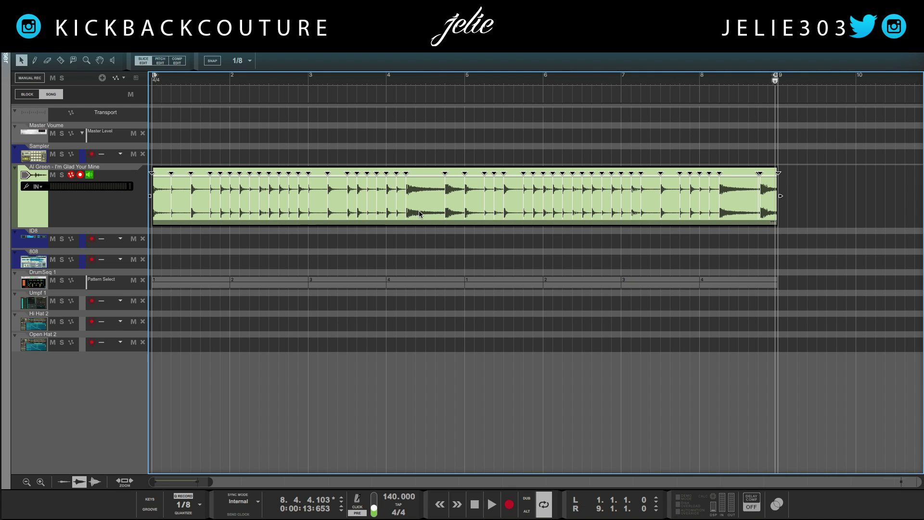
# - Play back the start of the quantized Al Green clip, stop it and leave slice editing
pyautogui.press('space')
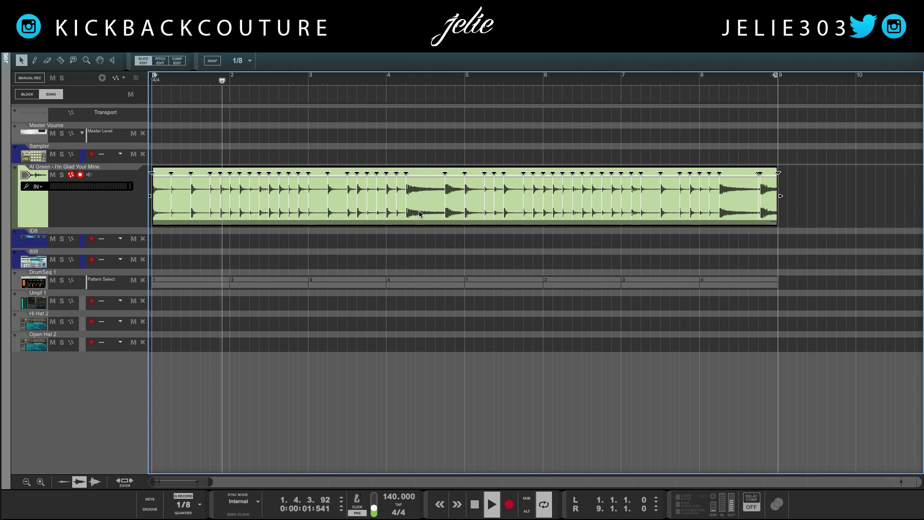
pyautogui.press('space')
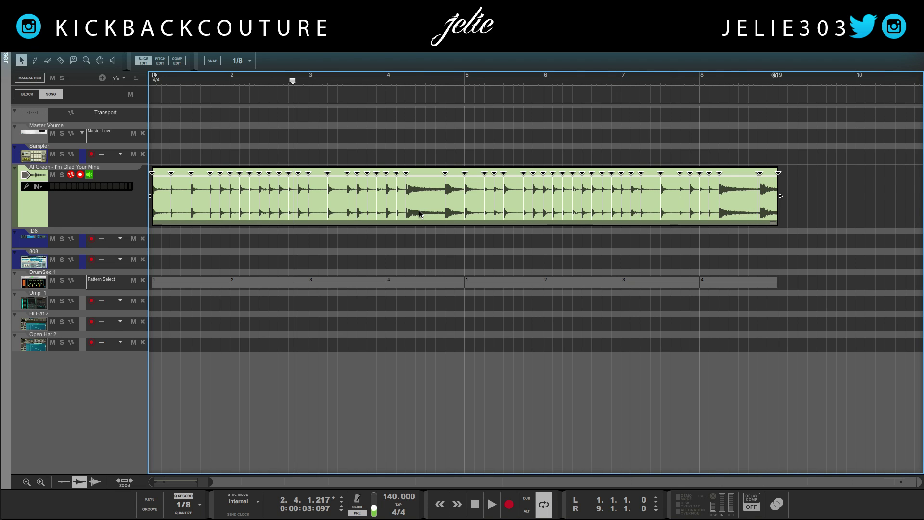
pyautogui.doubleClick(422, 161)
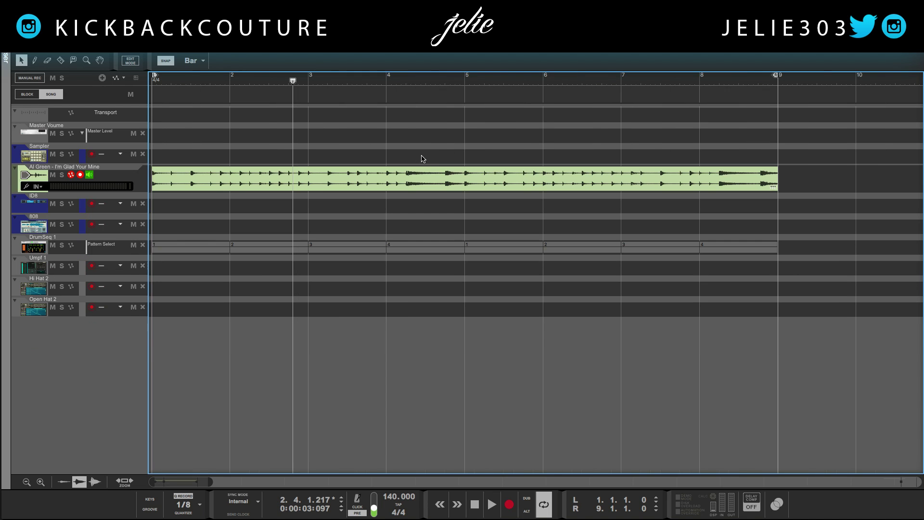
# - Reopen the Al Green clip for slice editing and bounce it to a REX loop
pyautogui.click(421, 181)
pyautogui.doubleClick(421, 182)
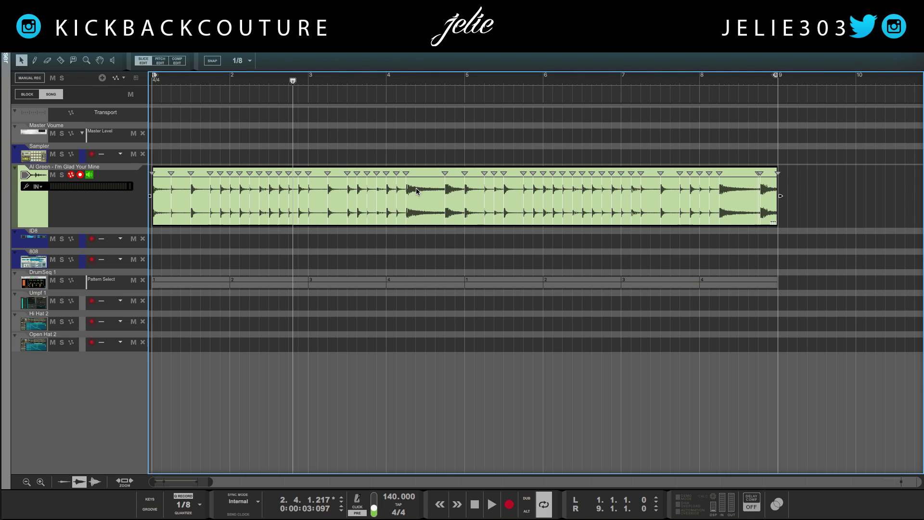
pyautogui.rightClick(417, 191)
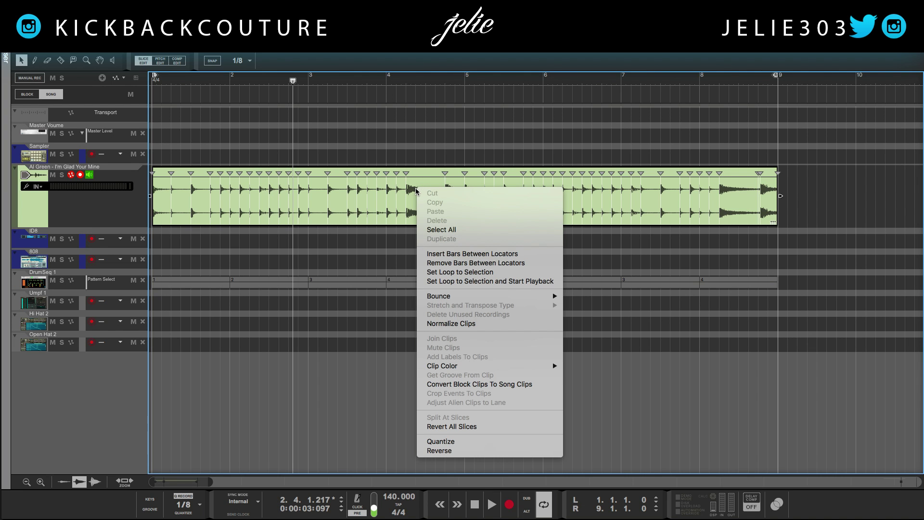
pyautogui.moveTo(446, 298)
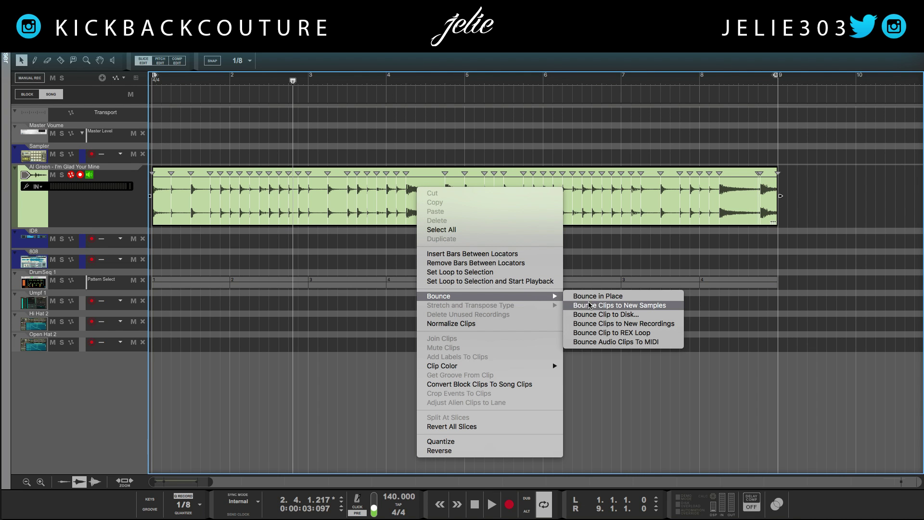
pyautogui.click(597, 333)
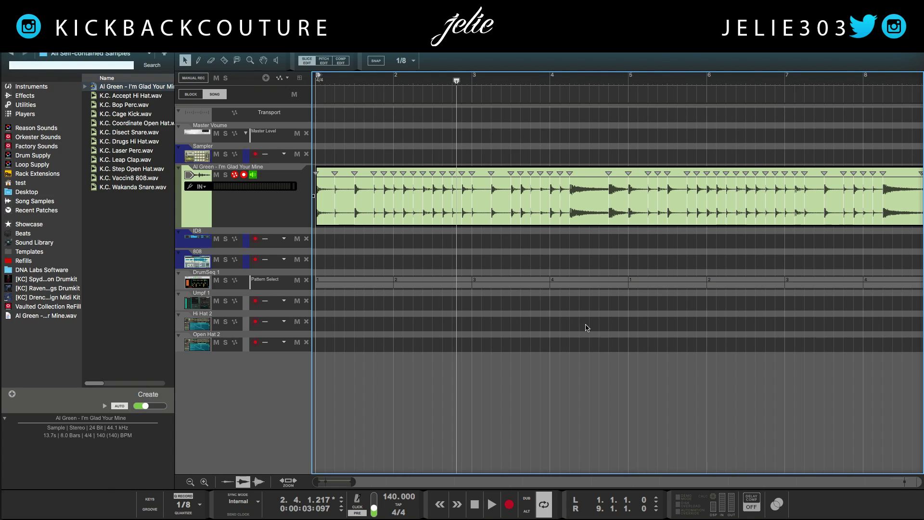
# - Show the rack and create an NN-XT Advanced Sampler in the empty space below the ID8 device
pyautogui.press('F6')
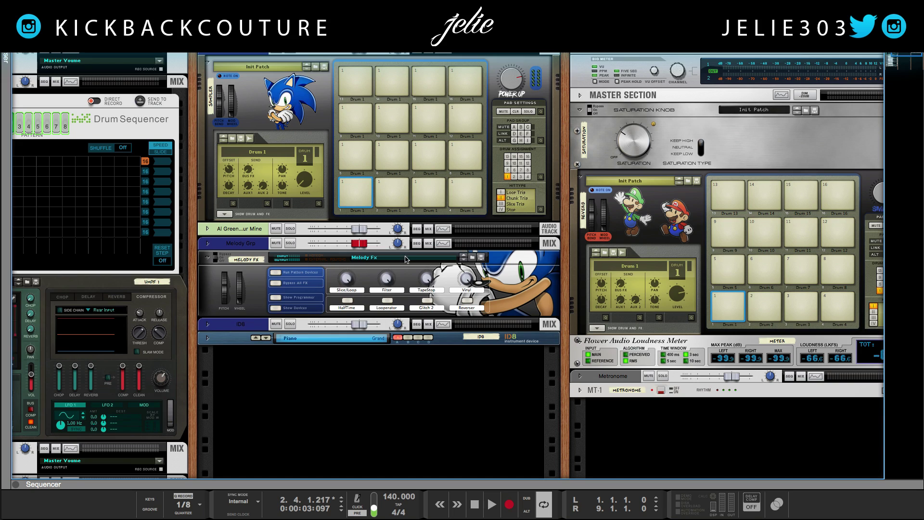
pyautogui.rightClick(350, 389)
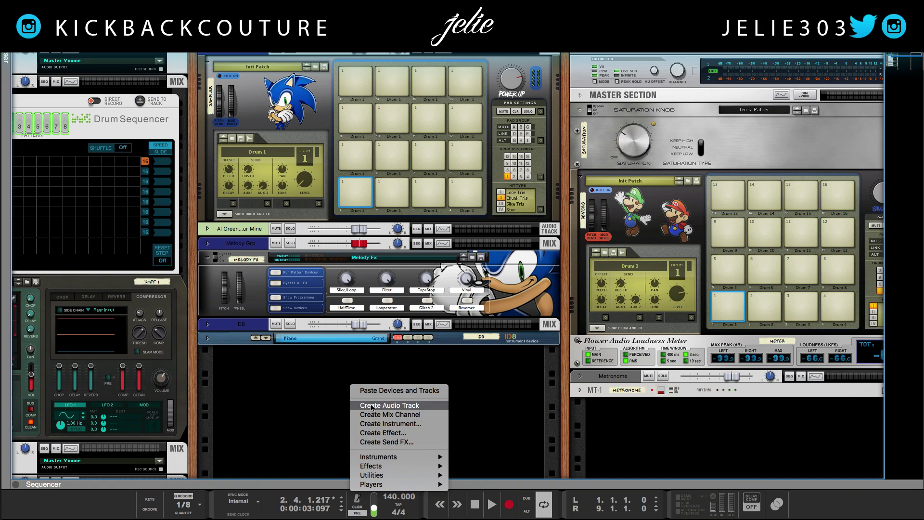
pyautogui.moveTo(375, 460)
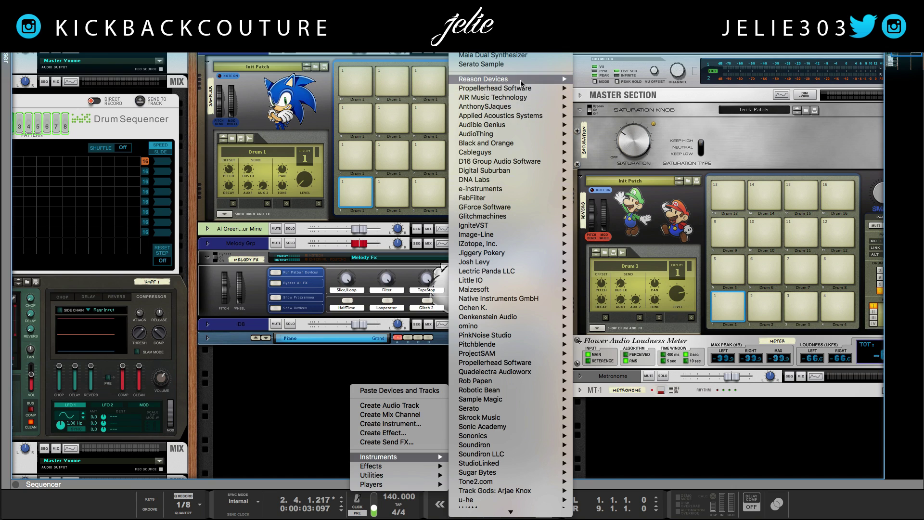
pyautogui.moveTo(522, 81)
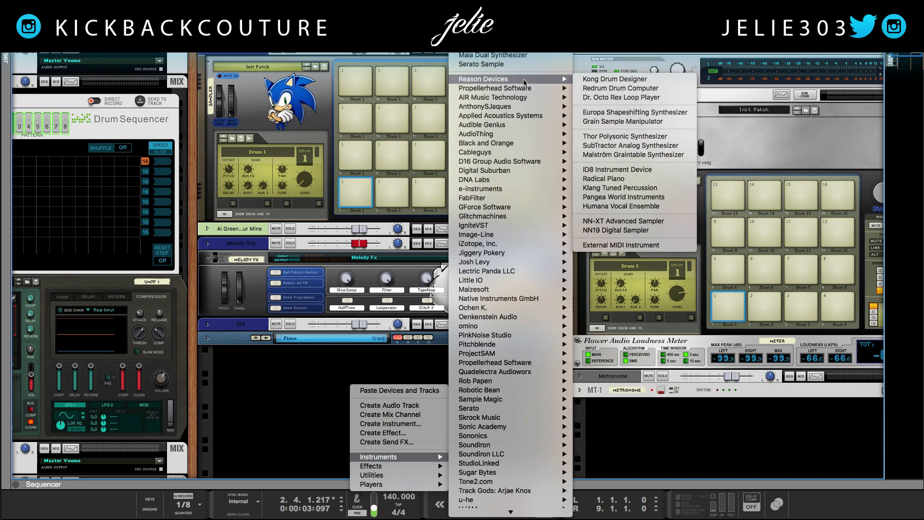
pyautogui.click(621, 221)
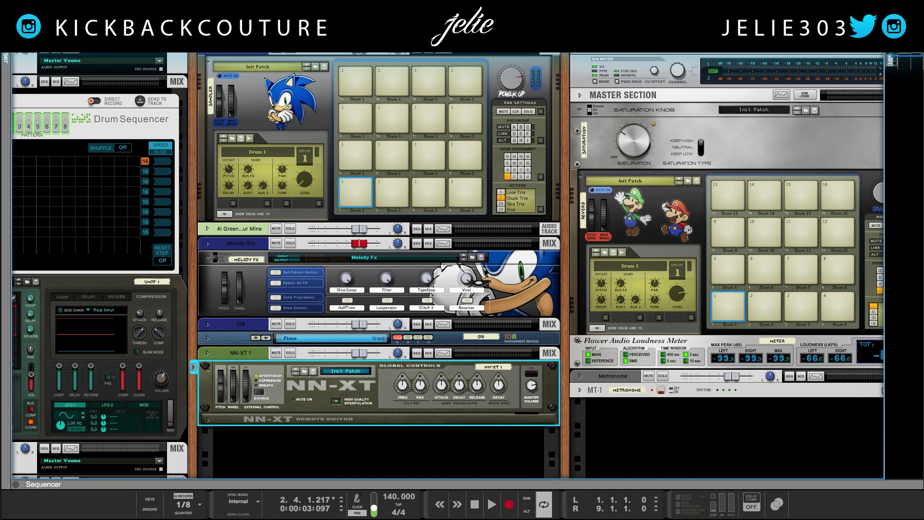
# - Load the bounced Al Green REX loop from the song samples into the NN-XT and unfold its remote editor
pyautogui.press('F3')
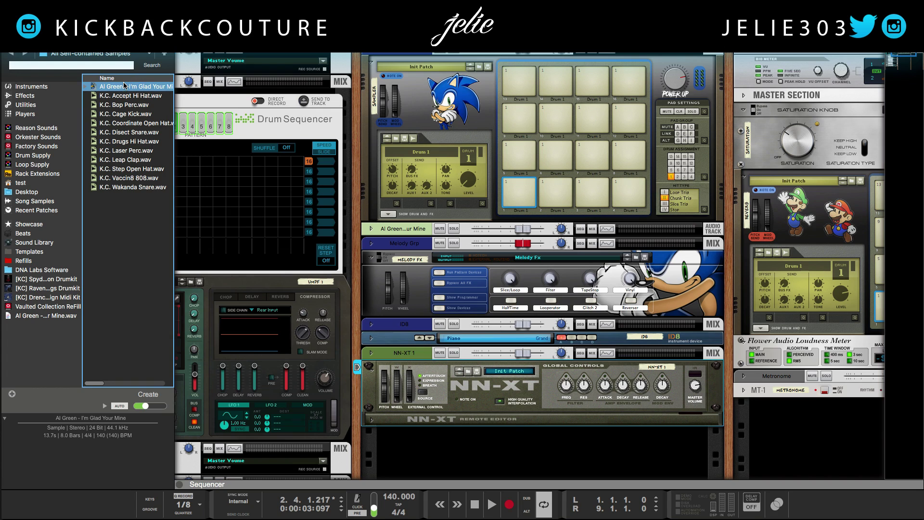
pyautogui.moveTo(374, 335); pyautogui.dragTo(372, 404)
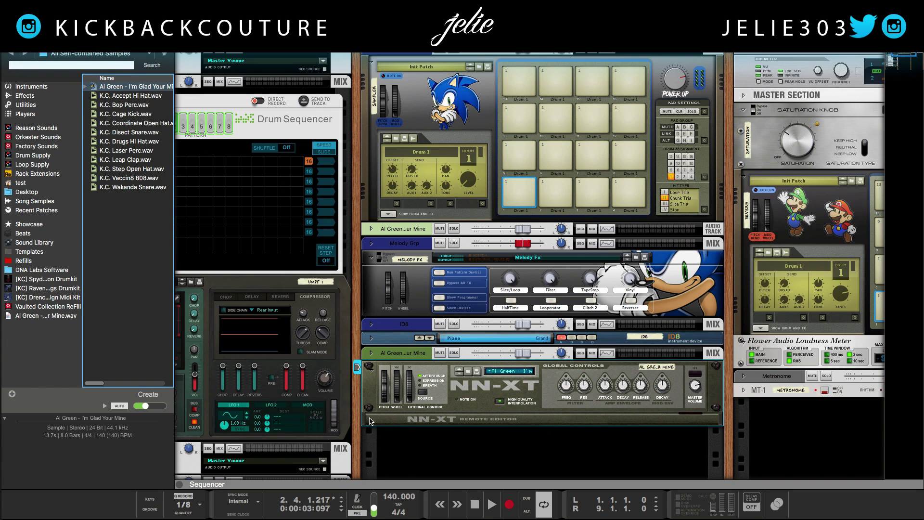
pyautogui.click(371, 421)
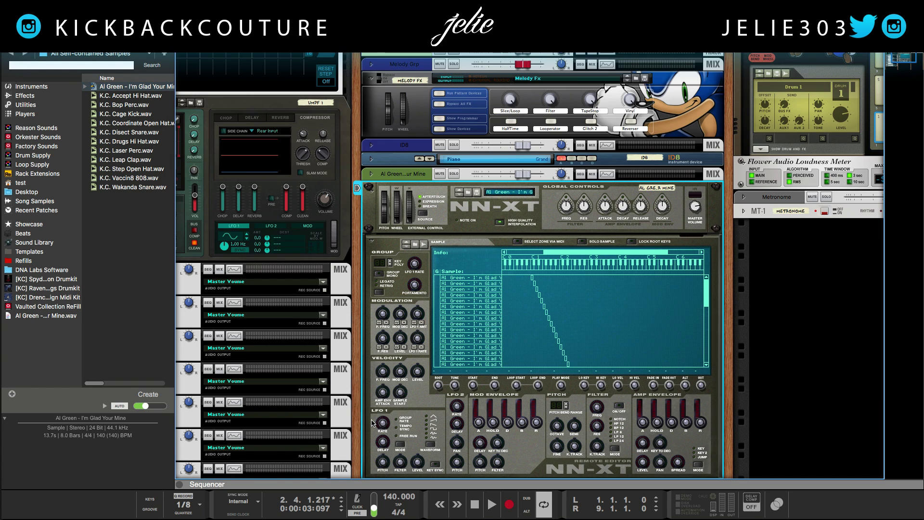
# - Fold the NN-XT, hide the browser and expand the sequencer to fill the view
pyautogui.scroll(-2, 520, 295)
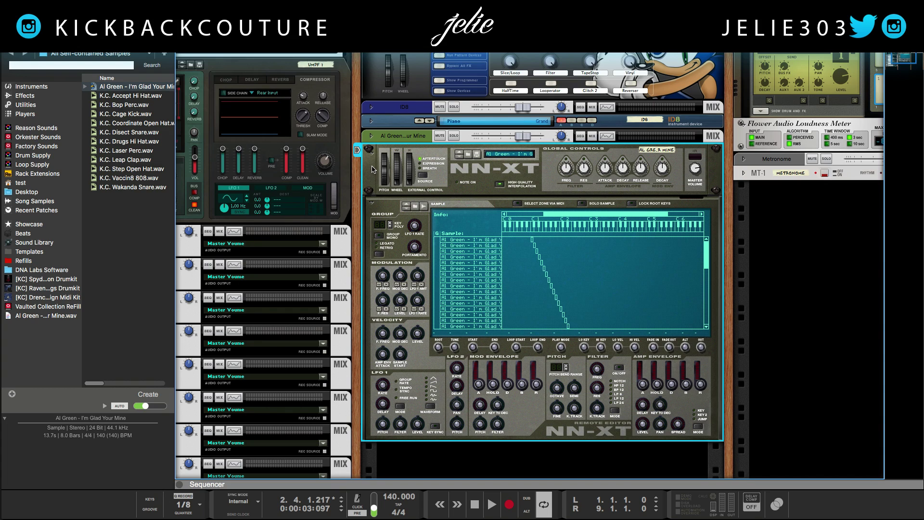
pyautogui.click(370, 150)
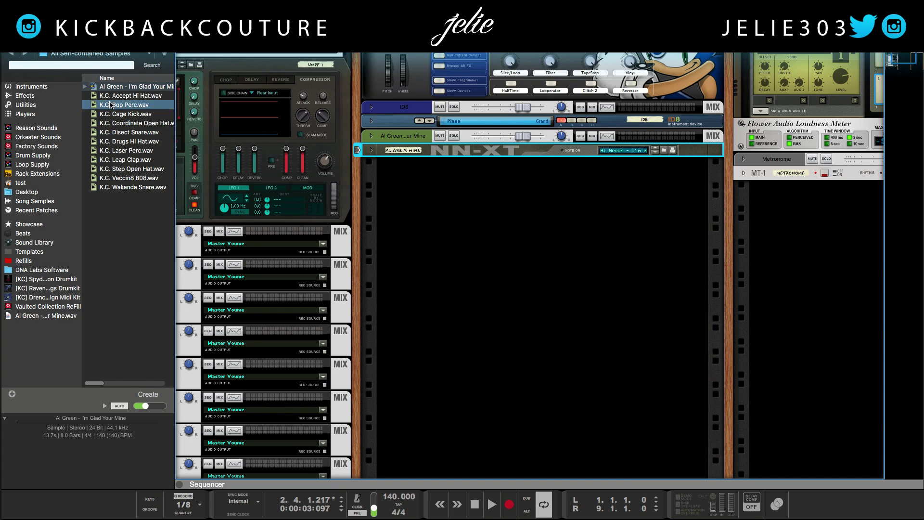
pyautogui.press('F3')
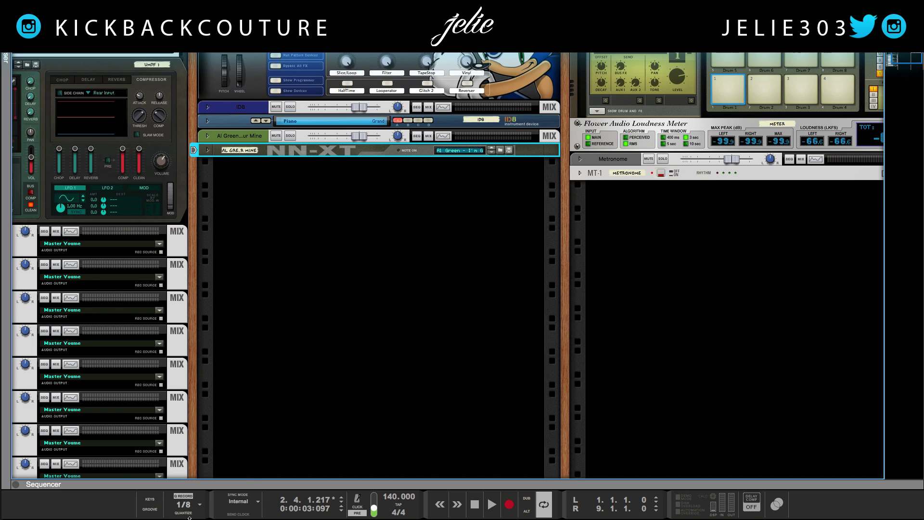
pyautogui.click(247, 485)
pyautogui.moveTo(247, 485); pyautogui.dragTo(264, 159)
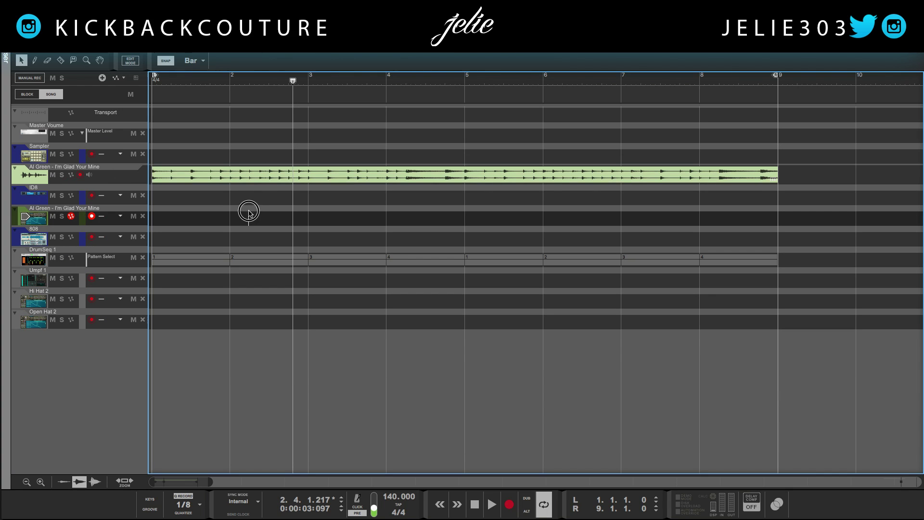